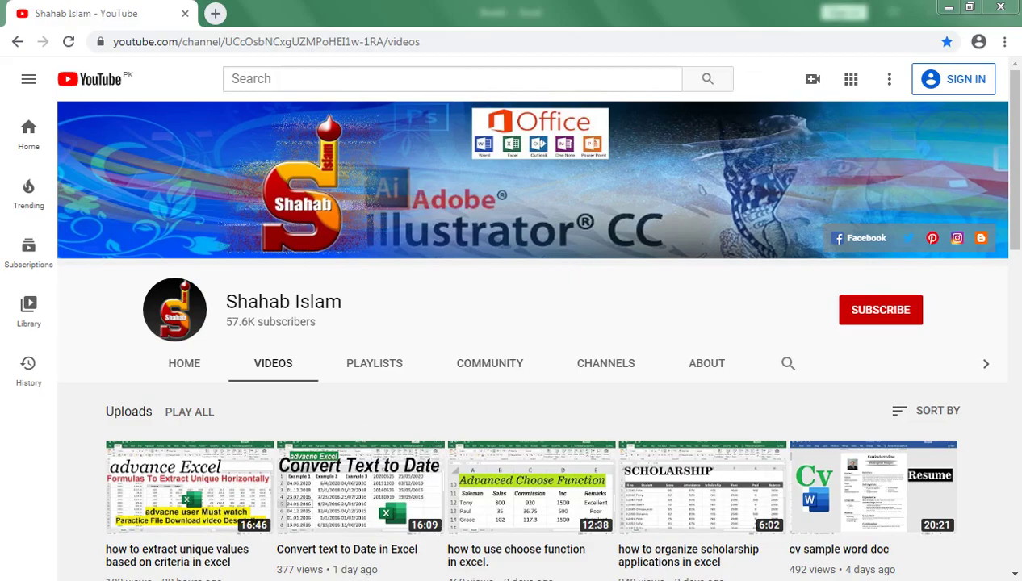
Switch from the YouTube page in Chrome to the blank Excel workbook Book1.
click(319, 491)
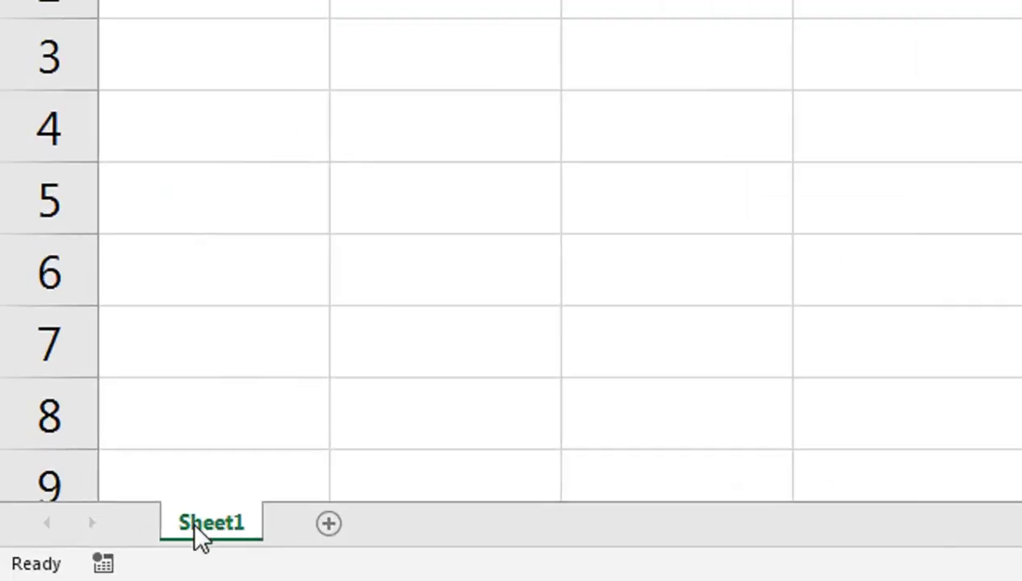
Rename the Sheet1 tab to Stock.
right_click(206, 537)
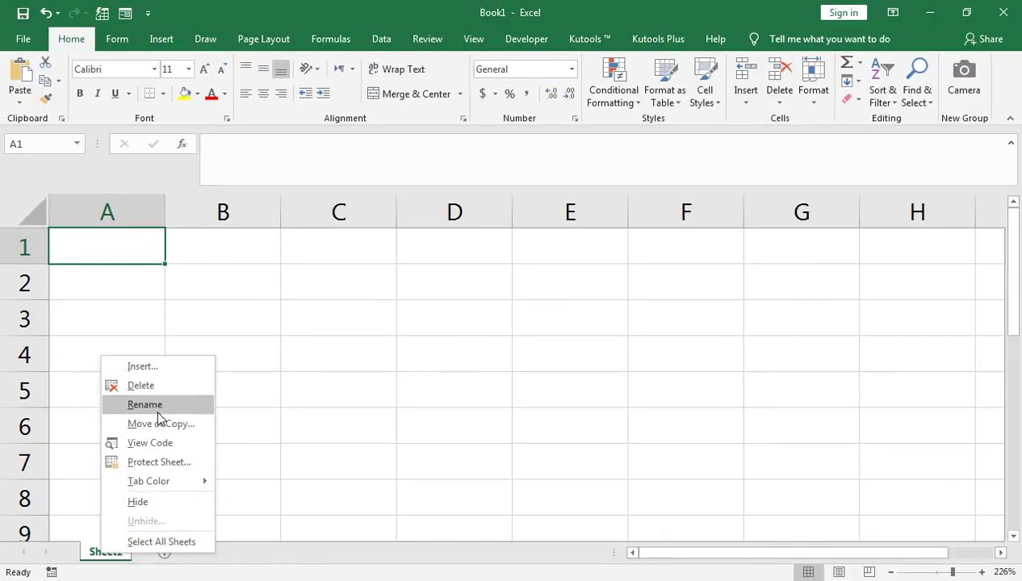
click(154, 406)
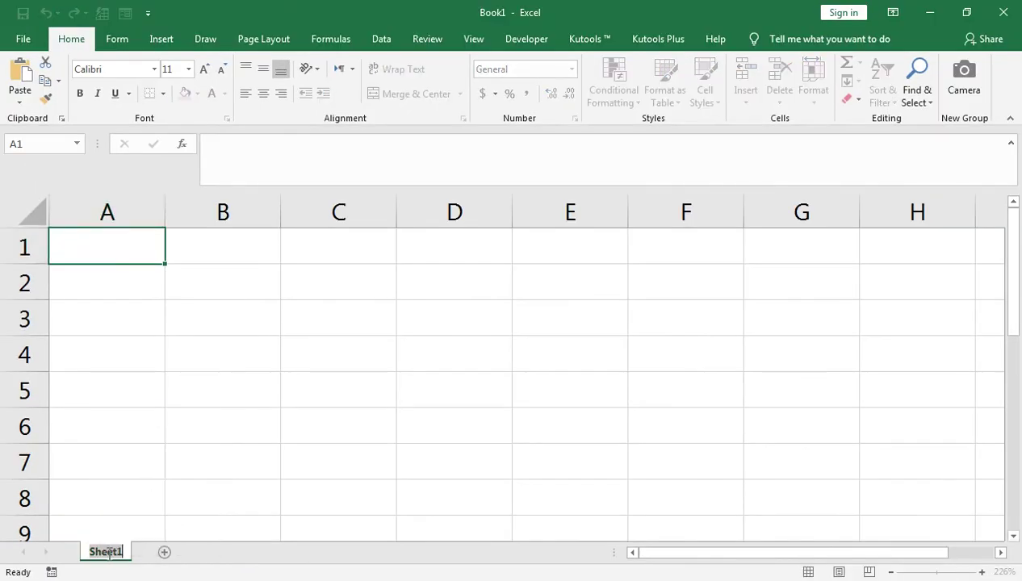
text(T)
key(BackSpace)
text(sock)
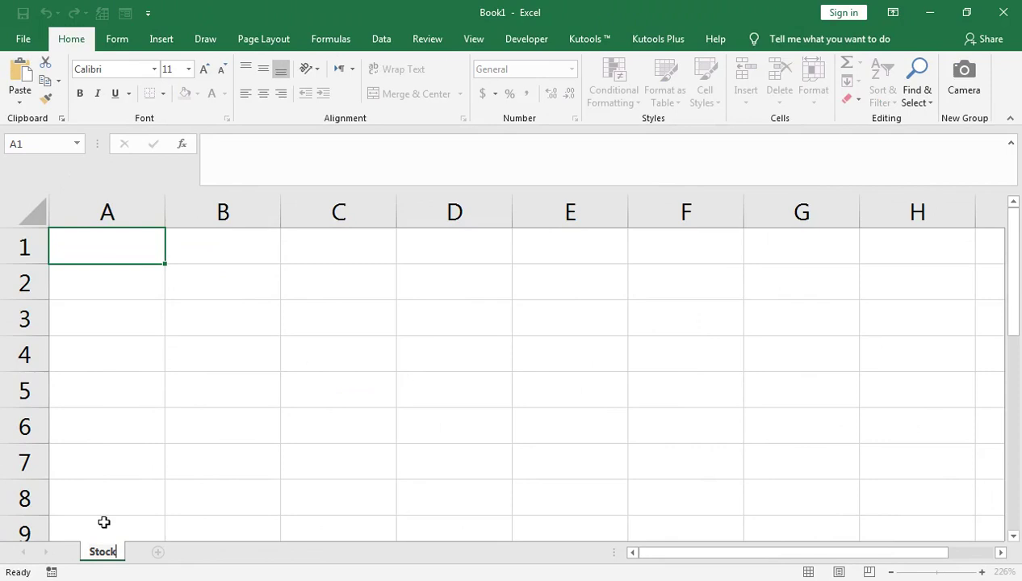
click(96, 493)
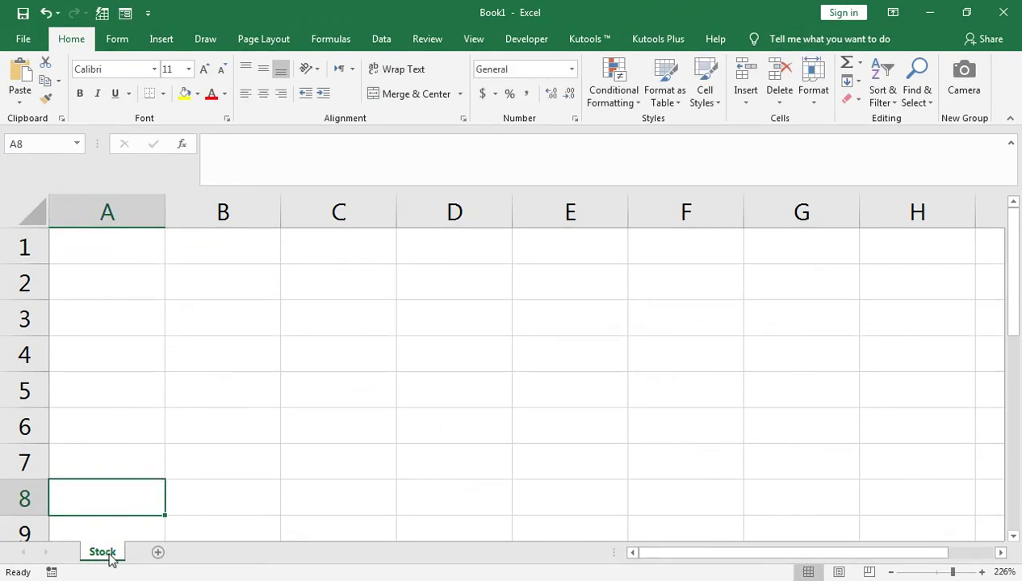
Add Sheet2, Sheet3 and Sheet4, then go back to cell A1 on Stock.
click(158, 552)
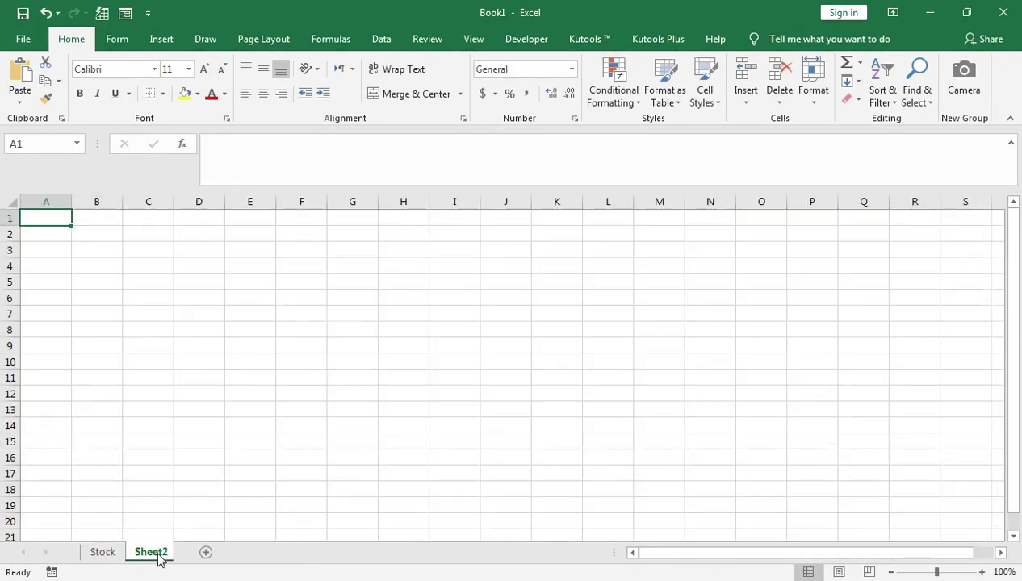
click(209, 553)
click(255, 554)
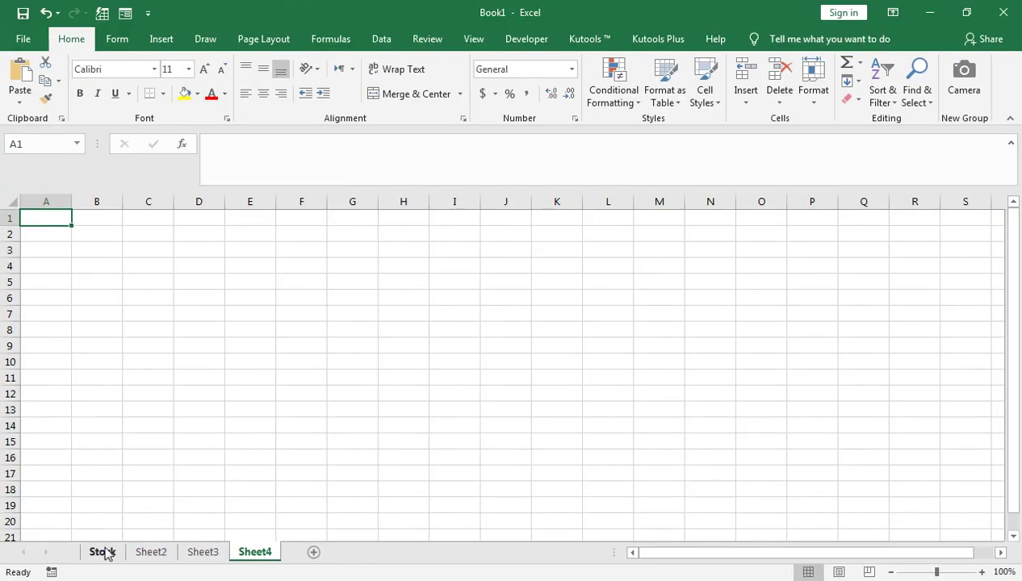
click(108, 552)
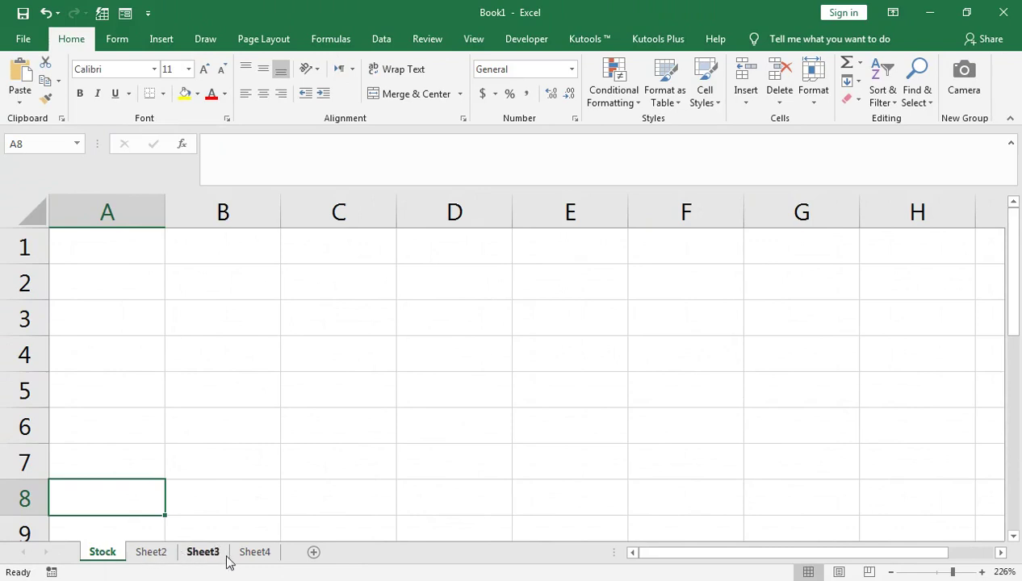
click(144, 254)
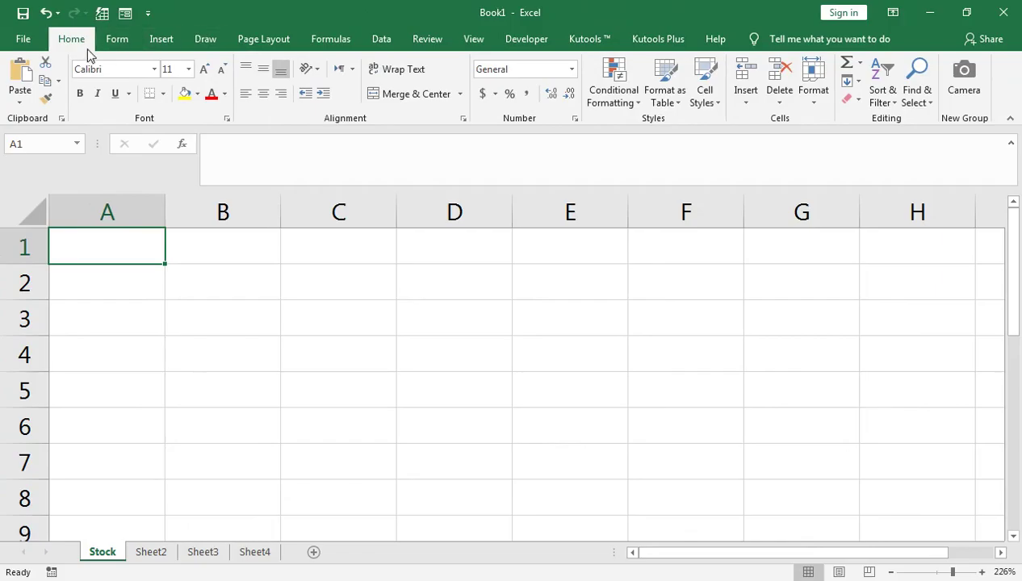
Open the Save As dialog through File > Save As > Browse.
click(21, 41)
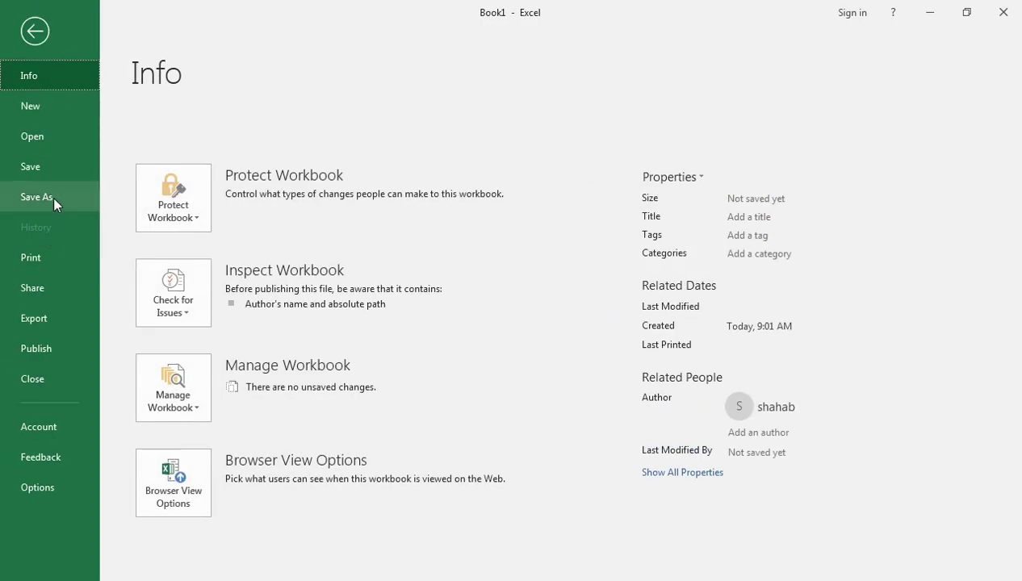
click(54, 199)
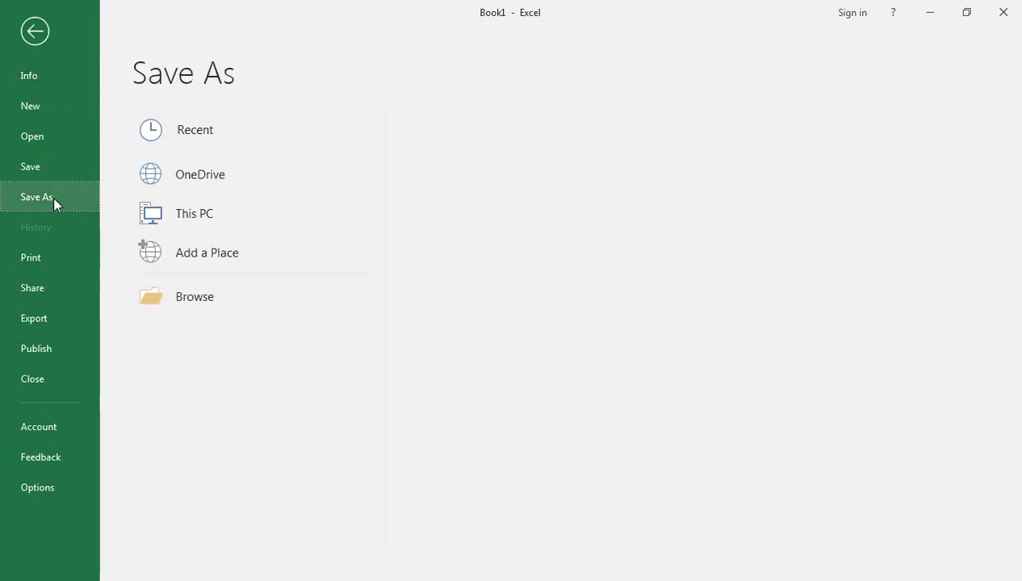
click(182, 297)
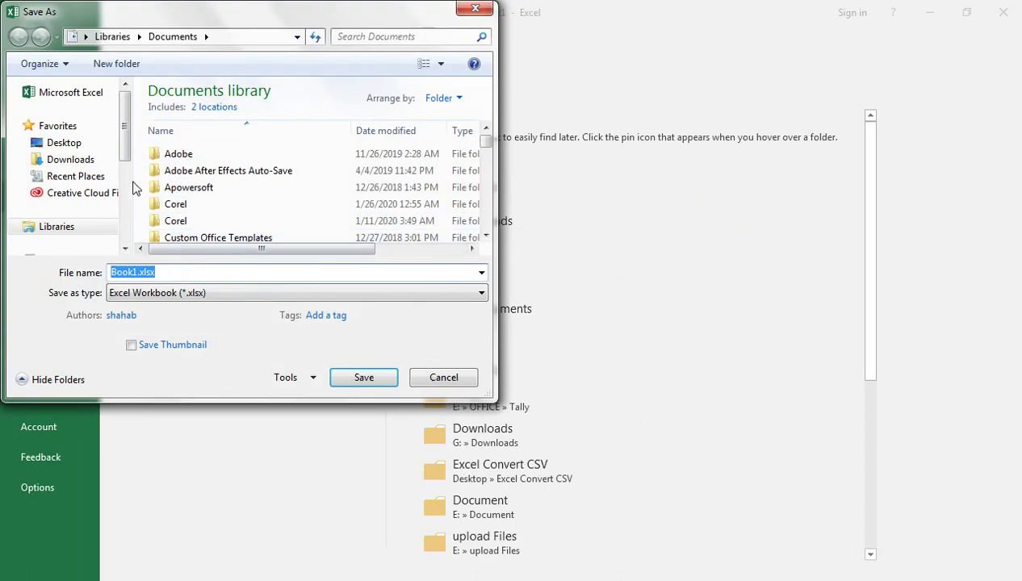
Save the workbook to the Desktop as 'shhet name into a cell.xlsx'.
click(79, 147)
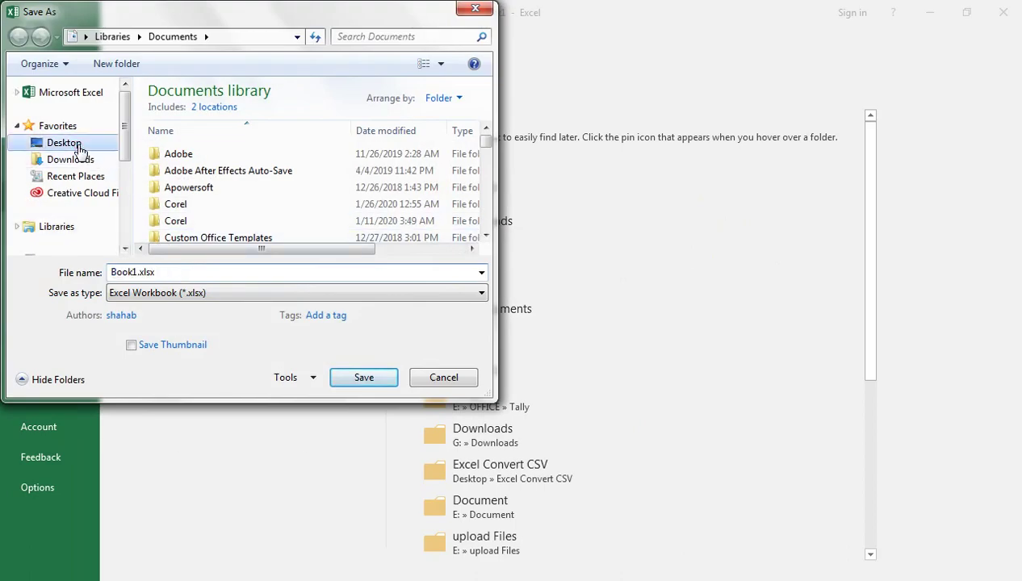
double_click(172, 272)
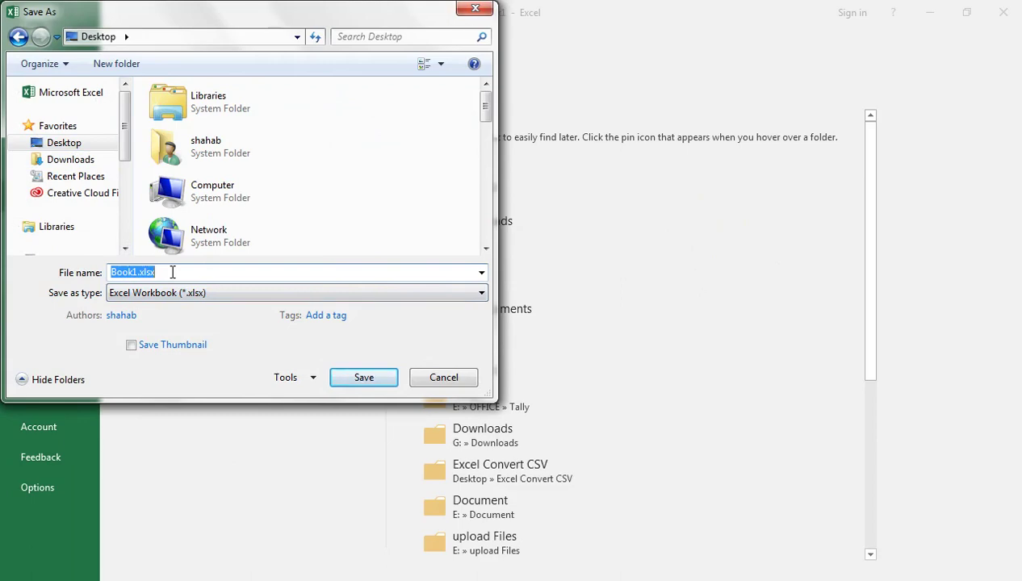
click(172, 272)
double_click(167, 273)
text(shhet name into a ceel)
key(BackSpace)
key(BackSpace)
text(ll)
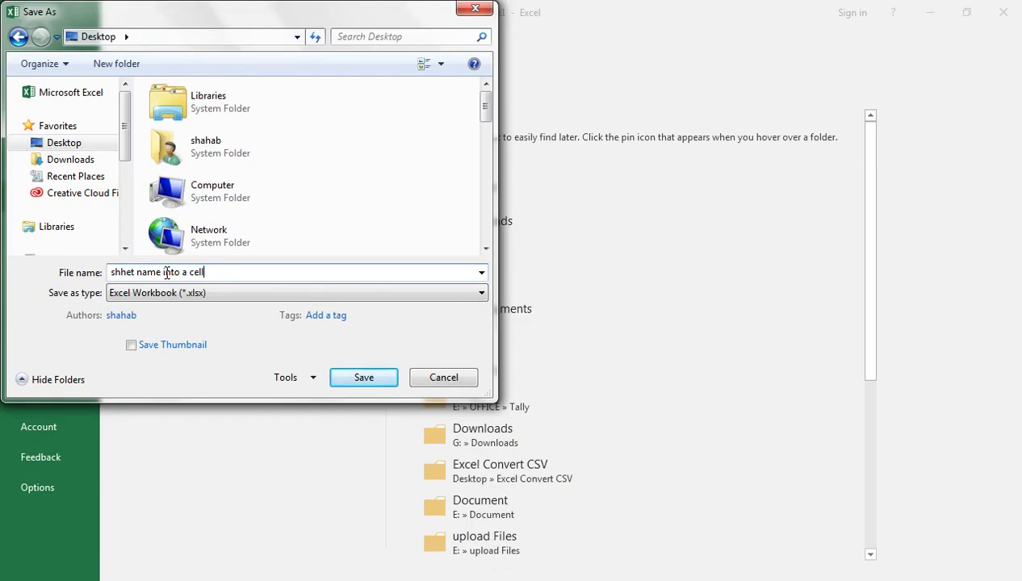
click(382, 379)
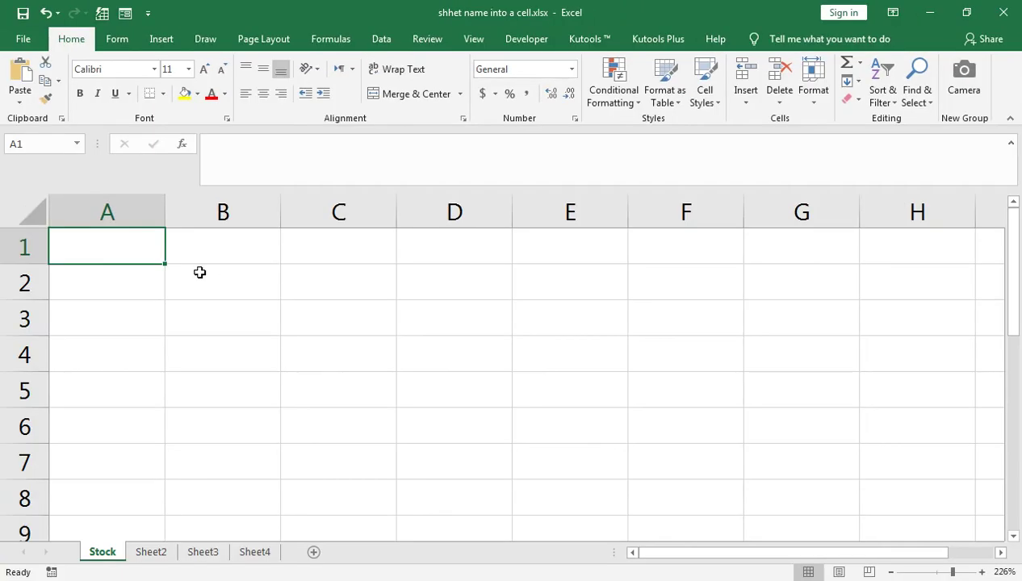
Enter =CELL("filename",C1) in cell B1 of the Stock sheet.
click(260, 237)
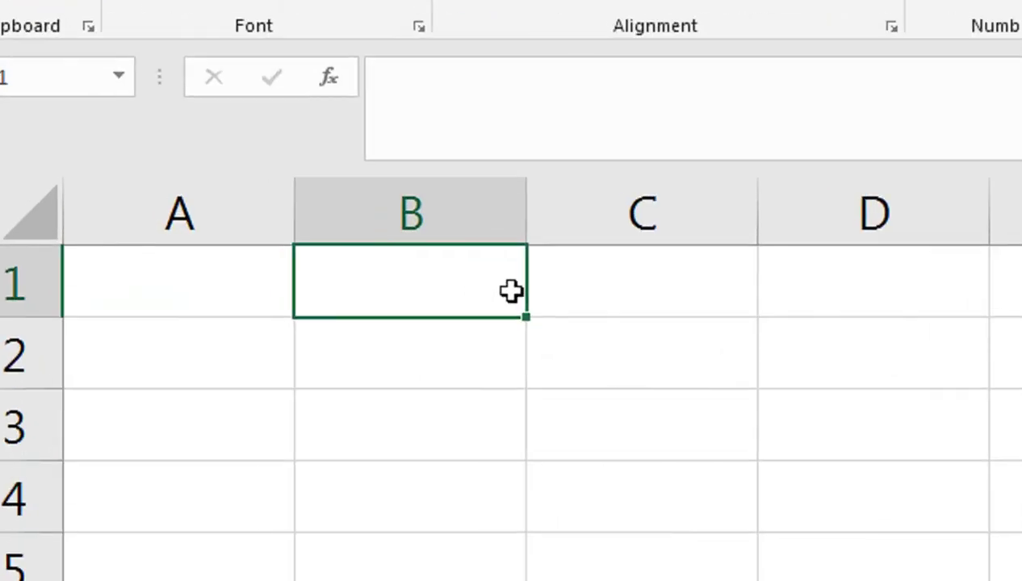
text(=c)
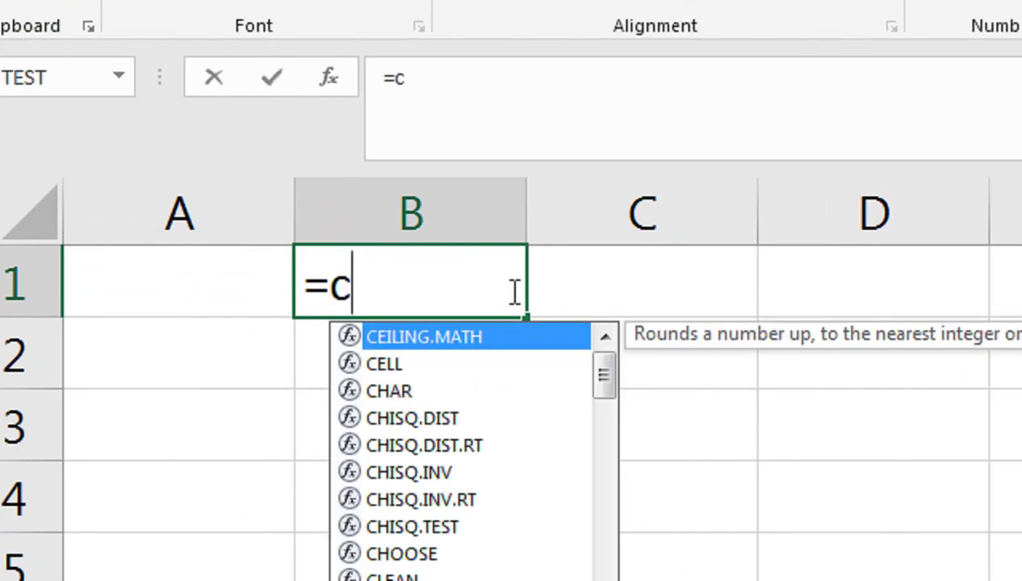
key(BackSpace)
text(C)
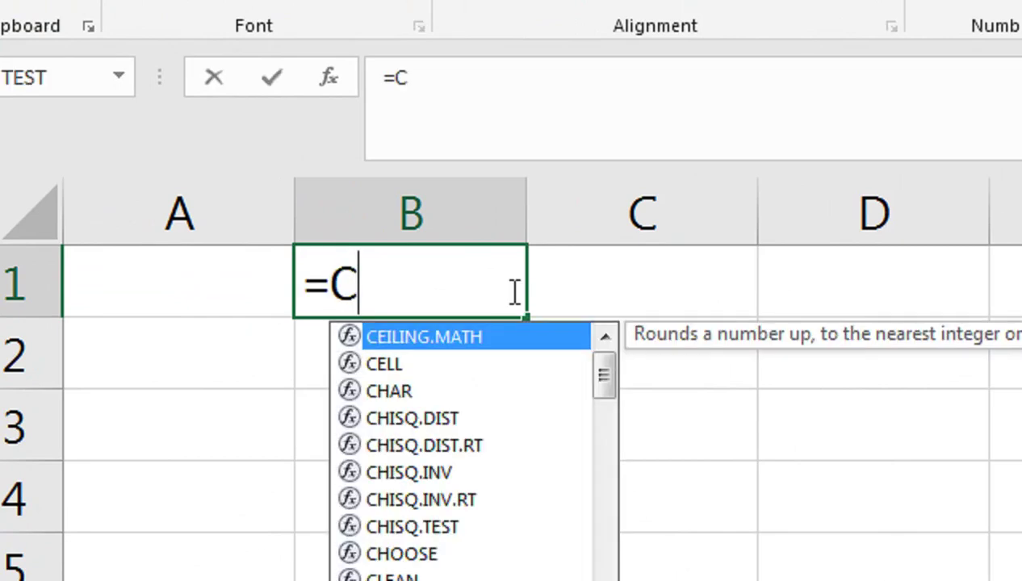
text(ELL()
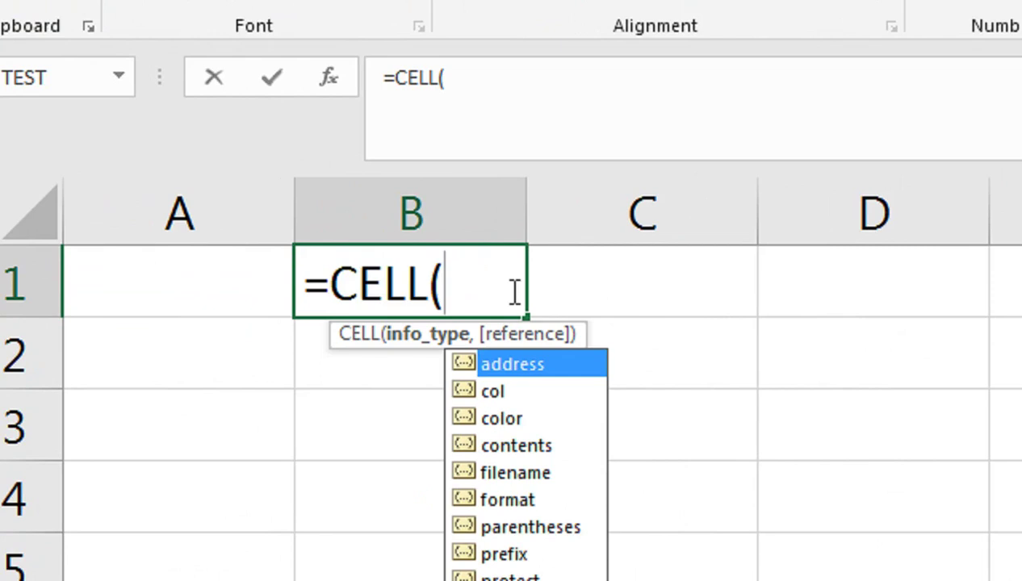
key(Down)
key(Down)
key(Down)
key(Down)
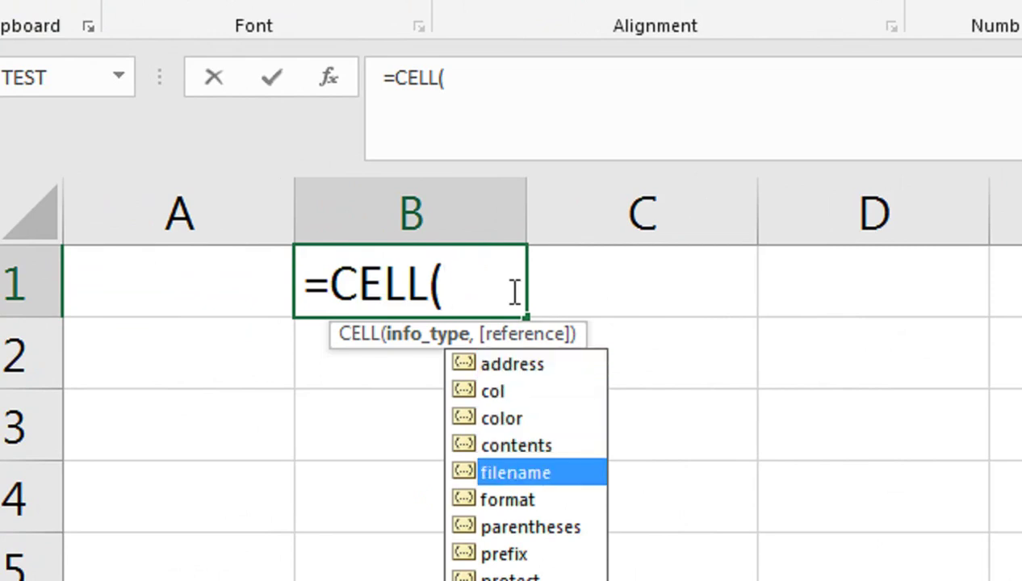
key(Tab)
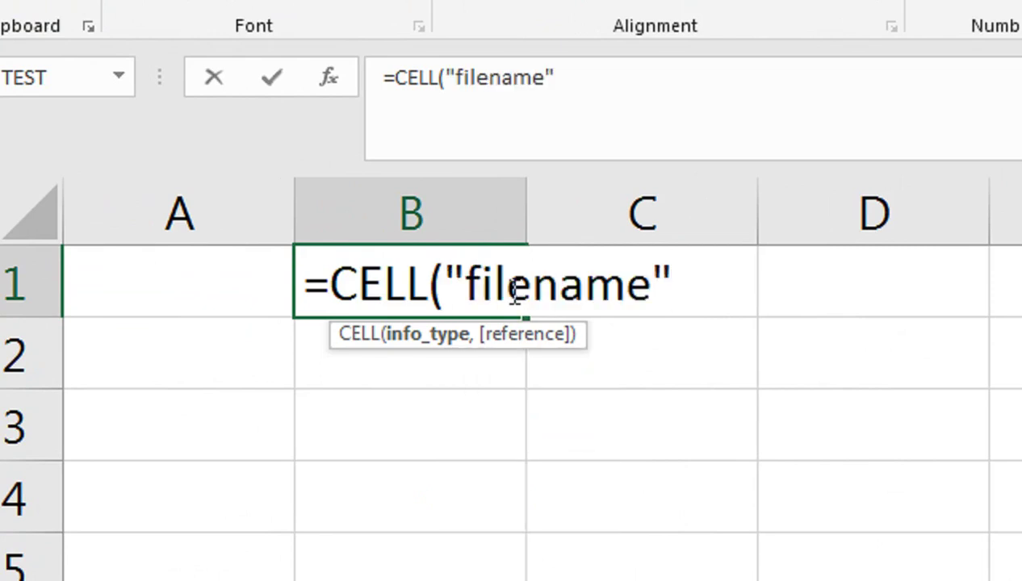
text(,)
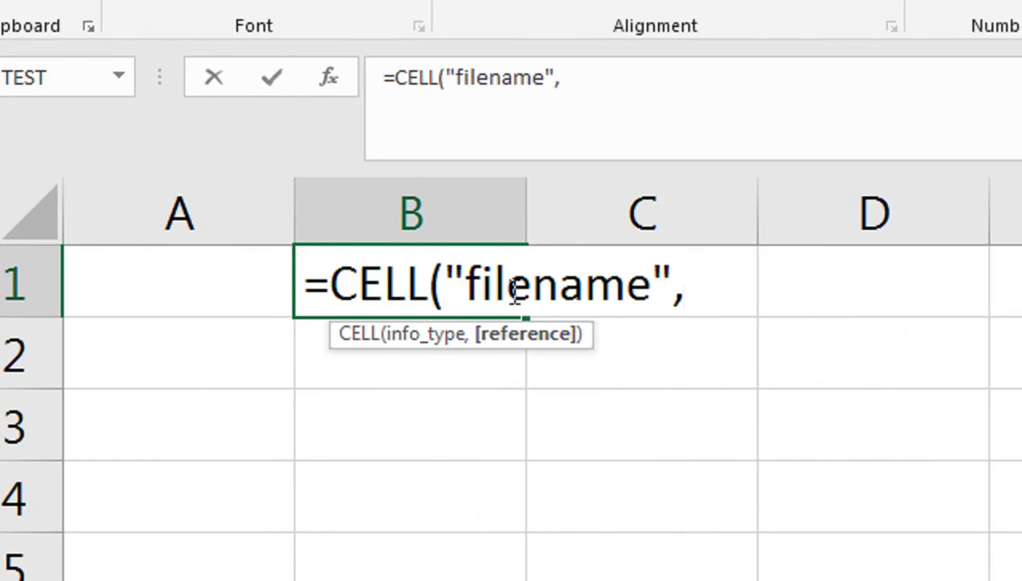
key(Right)
text())
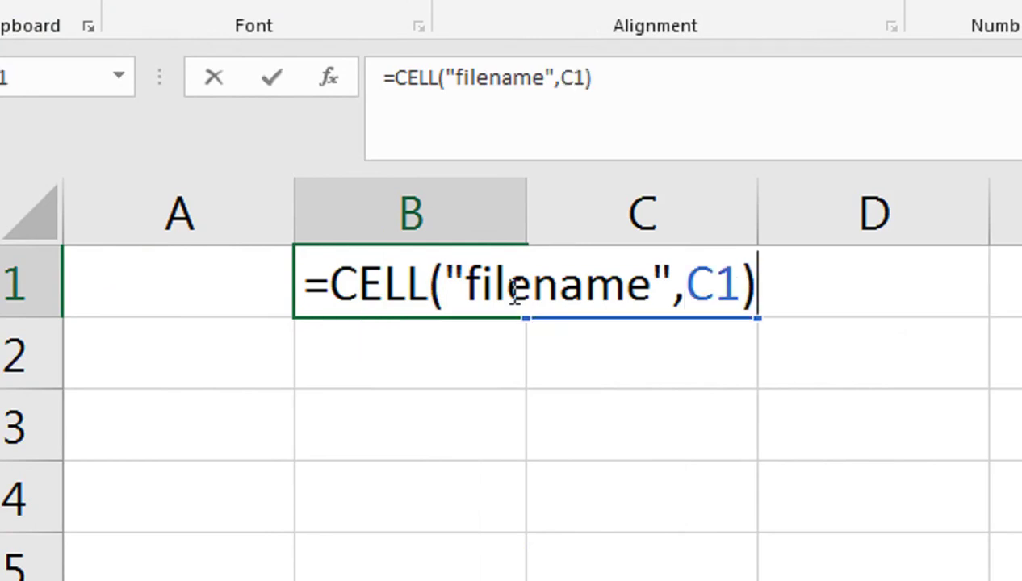
key(Return)
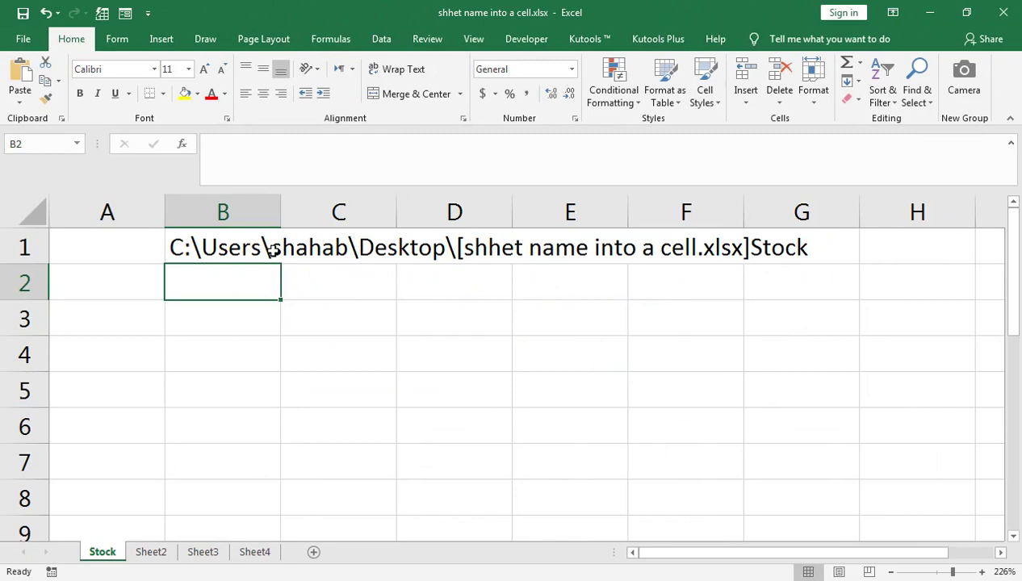
Return to B1 and edit its formula with the caret just before CELL.
key(Down)
key(Left)
key(Up)
key(Right)
key(Up)
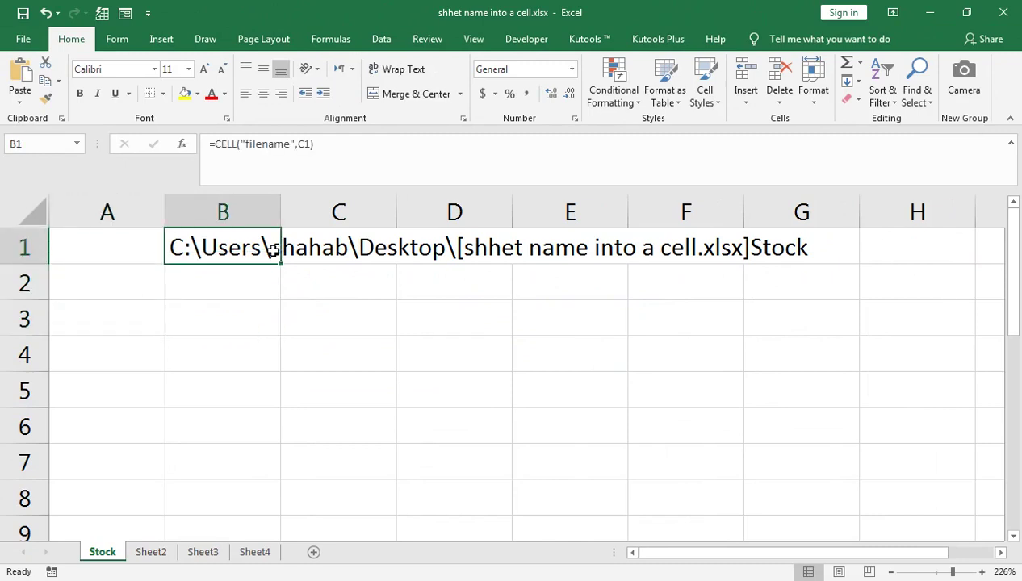
key(F2)
key(Left)
key(Left)
key(Left)
key(Left)
key(Left)
key(Left)
key(Left)
key(Left)
key(Left)
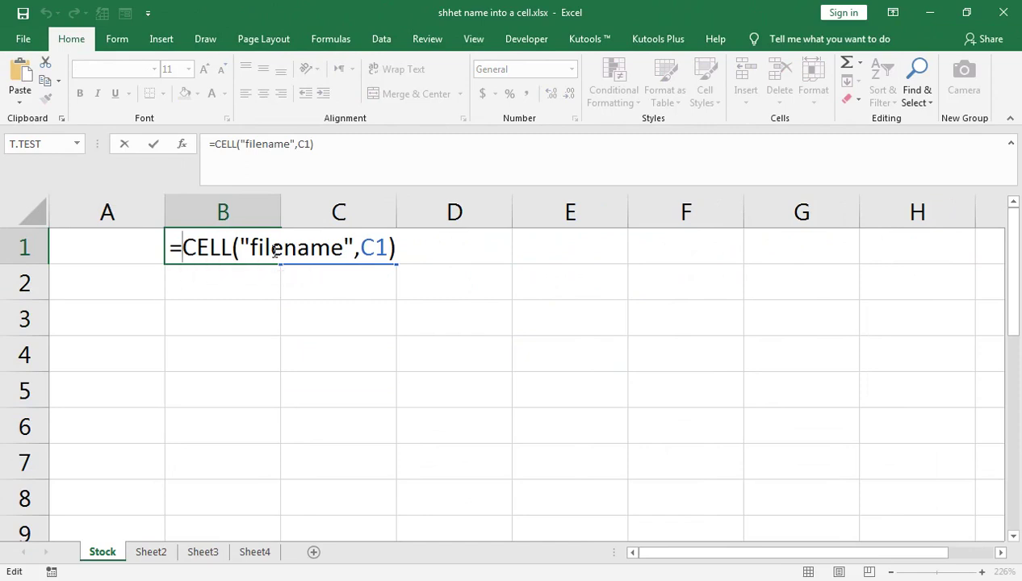
Wrap the CELL formula in MID( and begin a FIND( argument after it.
text(MID()
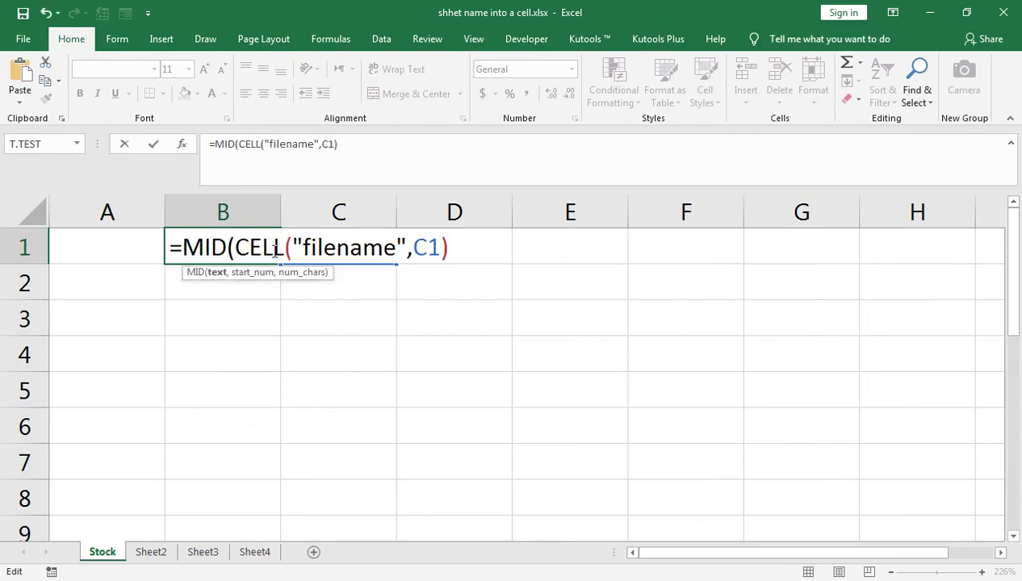
key(Right)
key(Right)
key(Right)
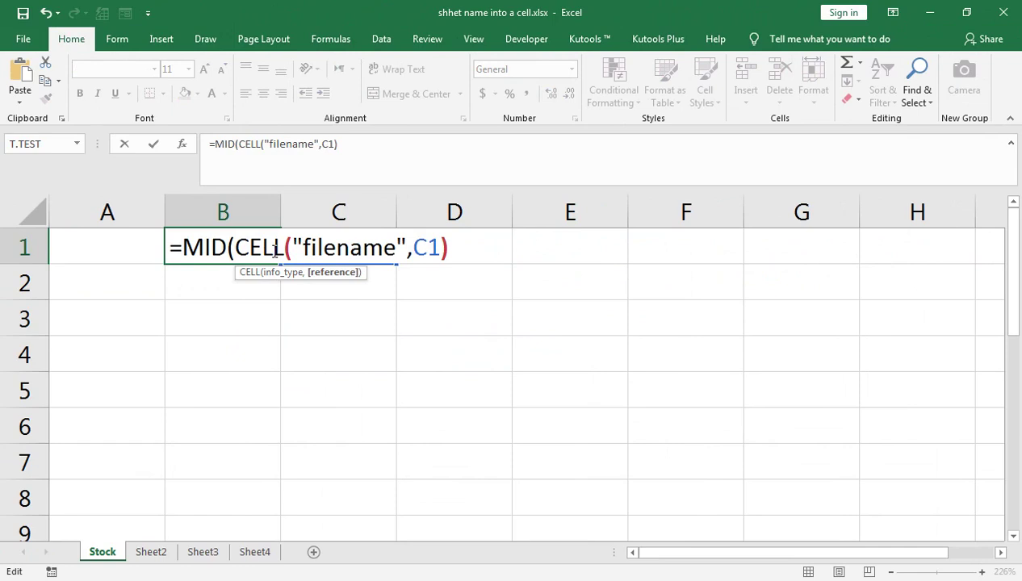
key(Right)
text(,)
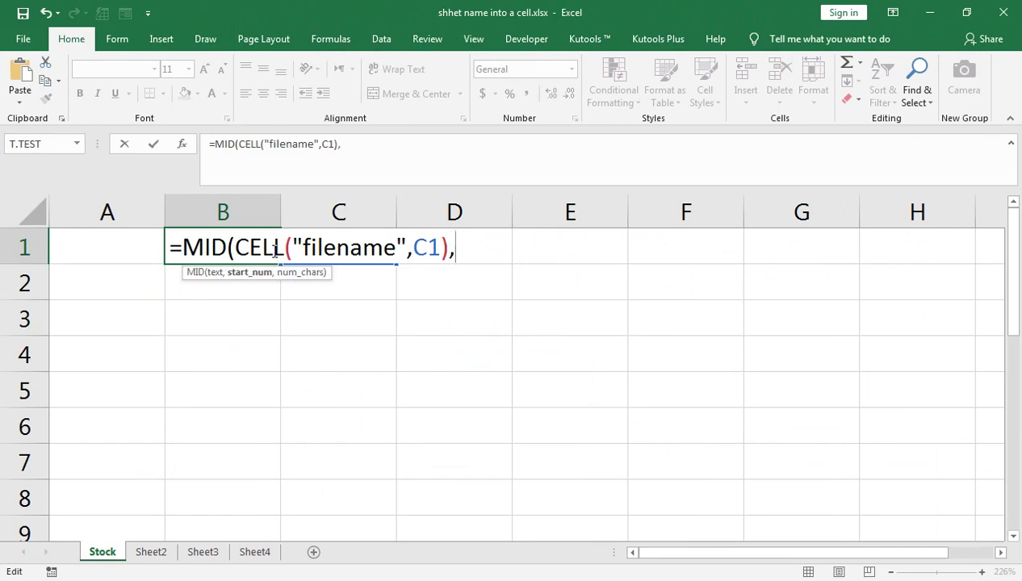
text(FIND()
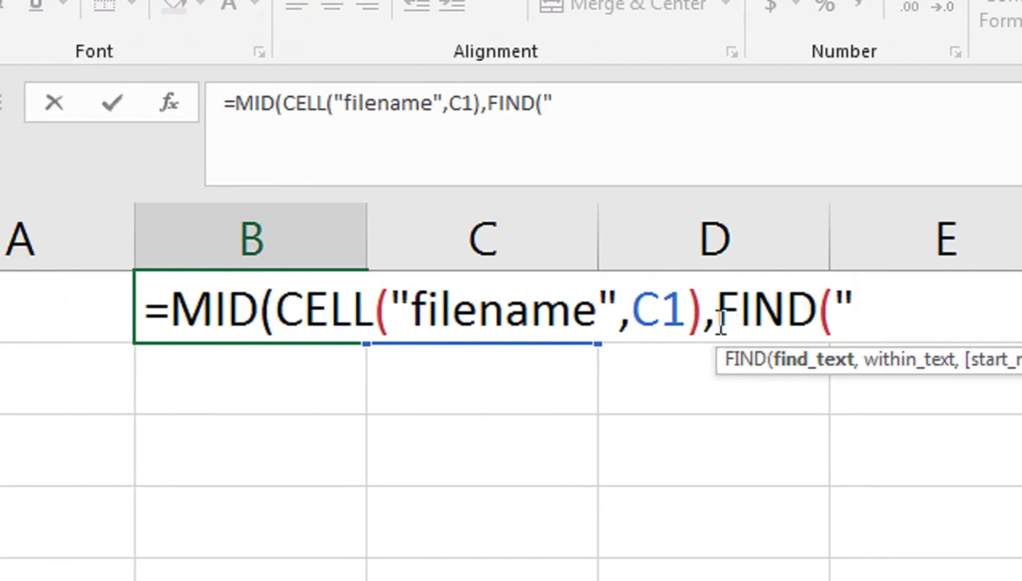
click(718, 311)
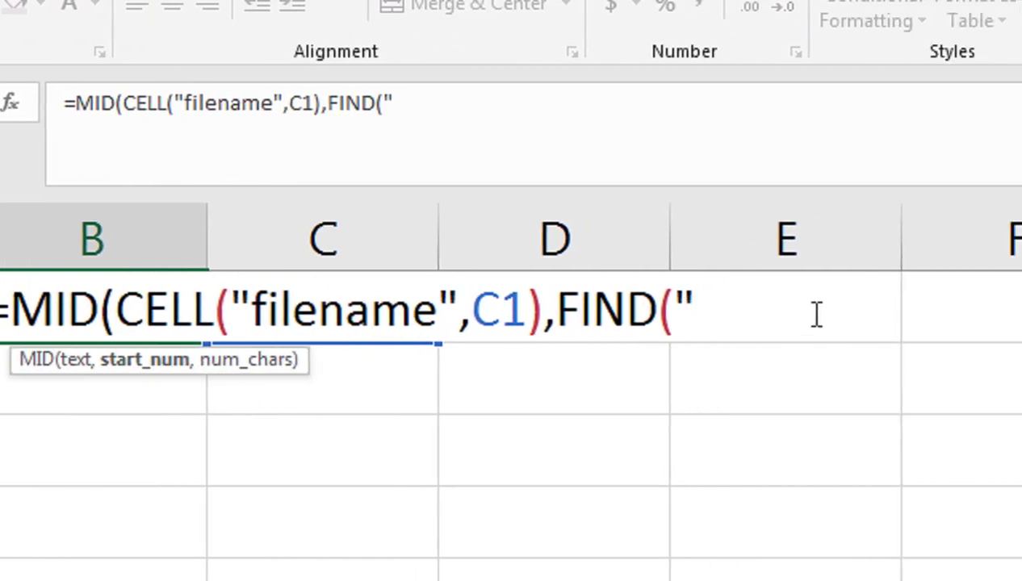
click(757, 293)
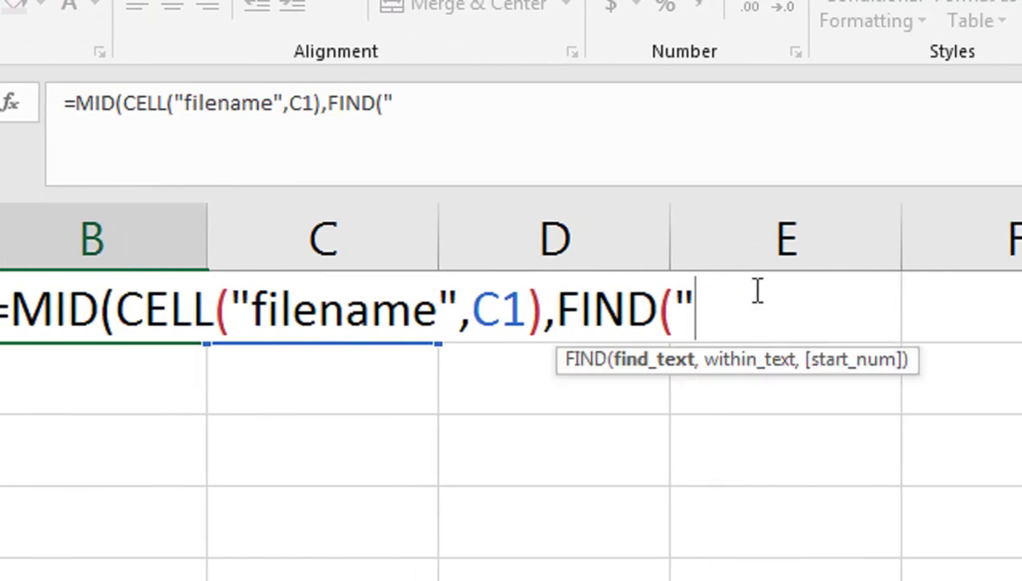
Complete the start argument as FIND("]",CELL("filename",C1))+1, with filename picked from autocomplete.
text(])
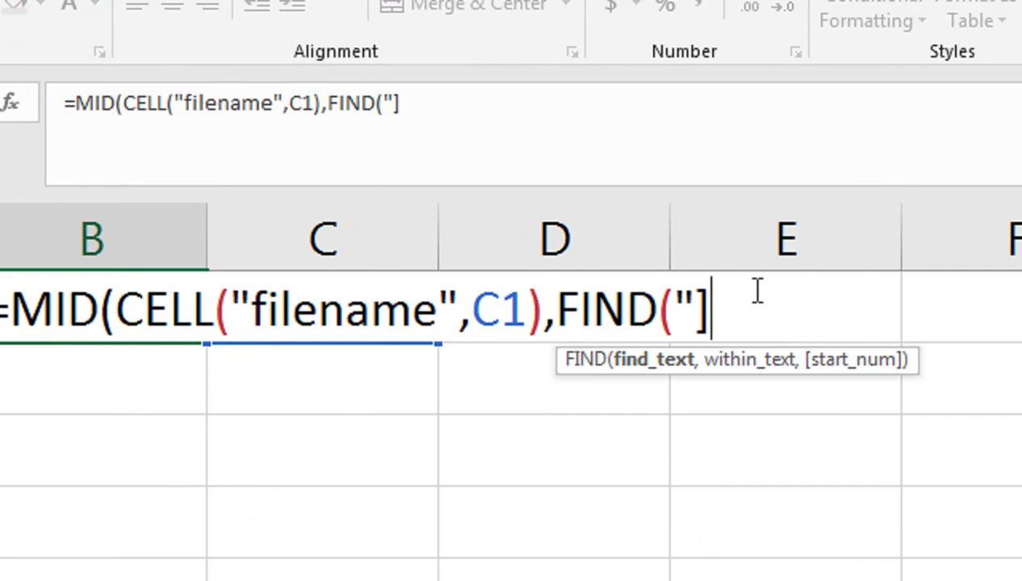
text(")
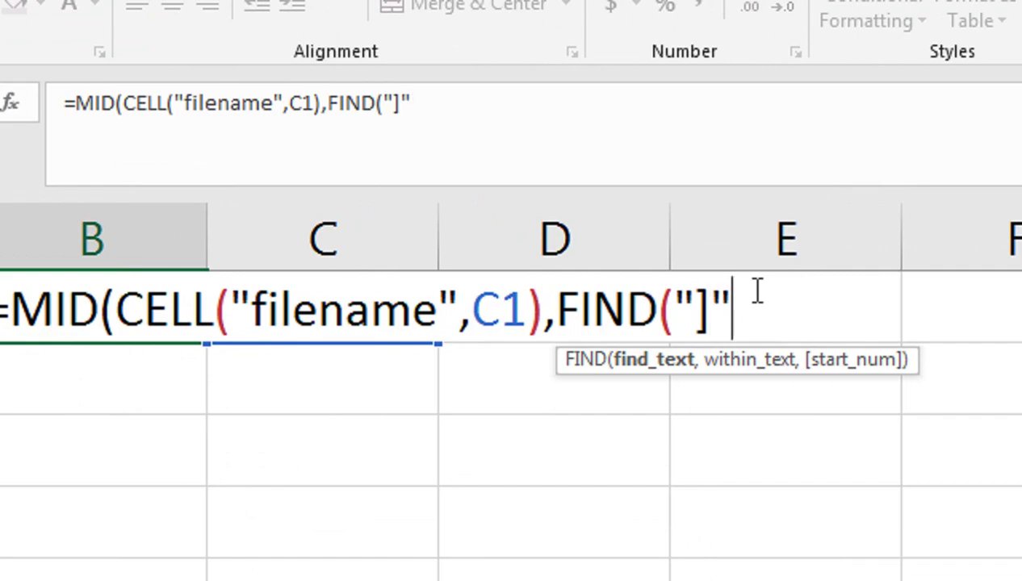
text(,)
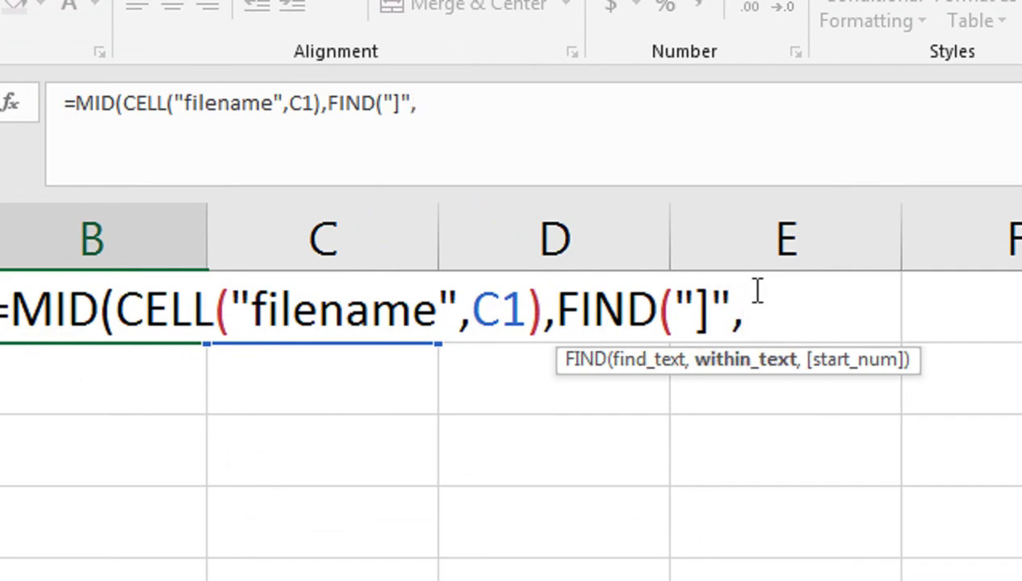
text(C)
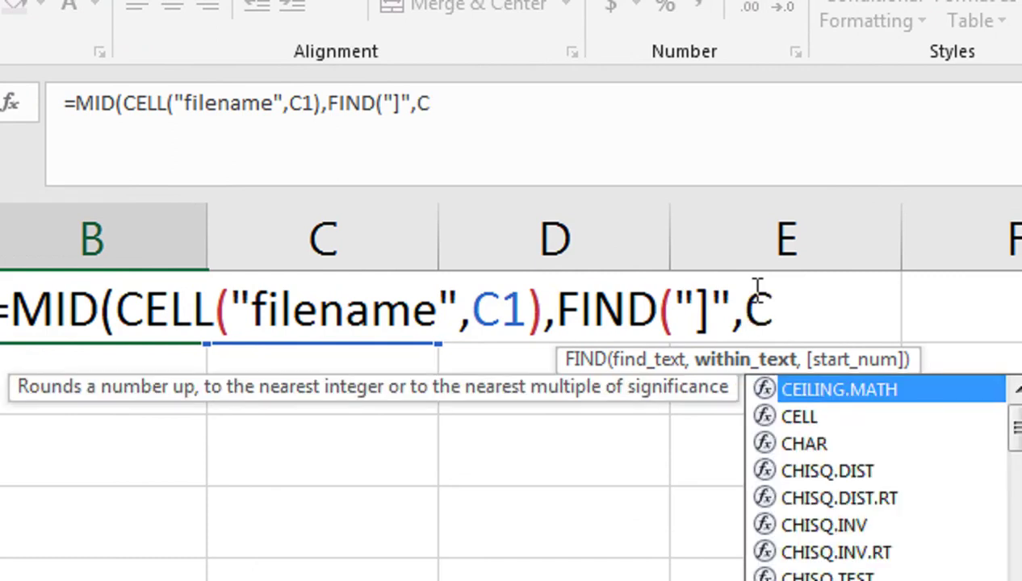
text(ELL()
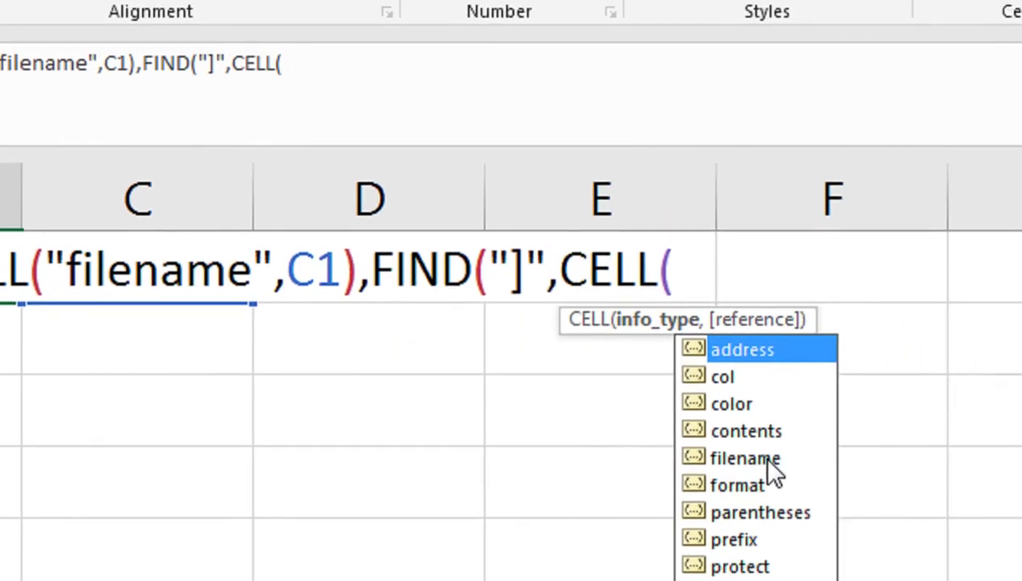
key(Down)
key(Down)
key(Down)
key(Down)
double_click(768, 439)
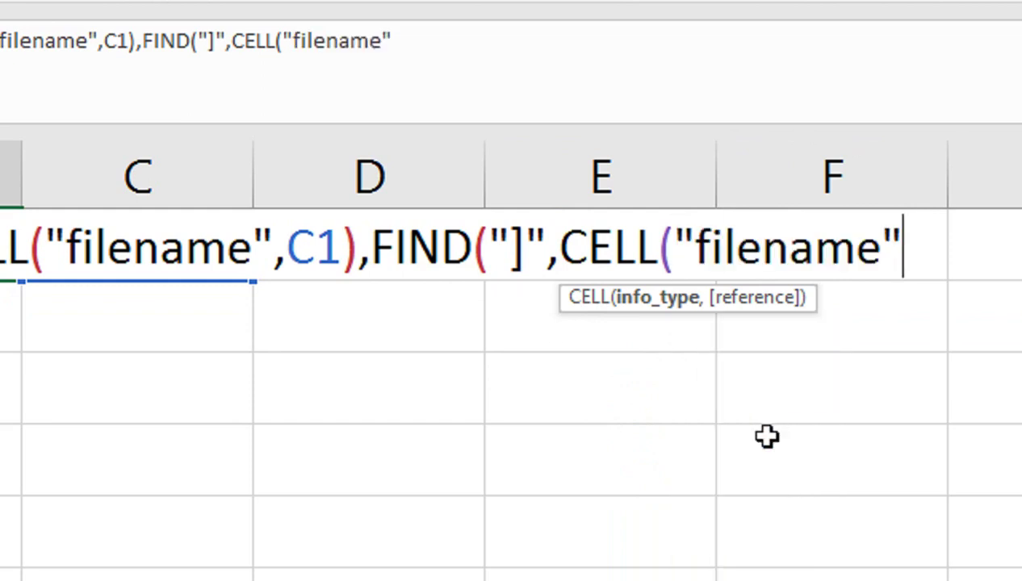
text(,)
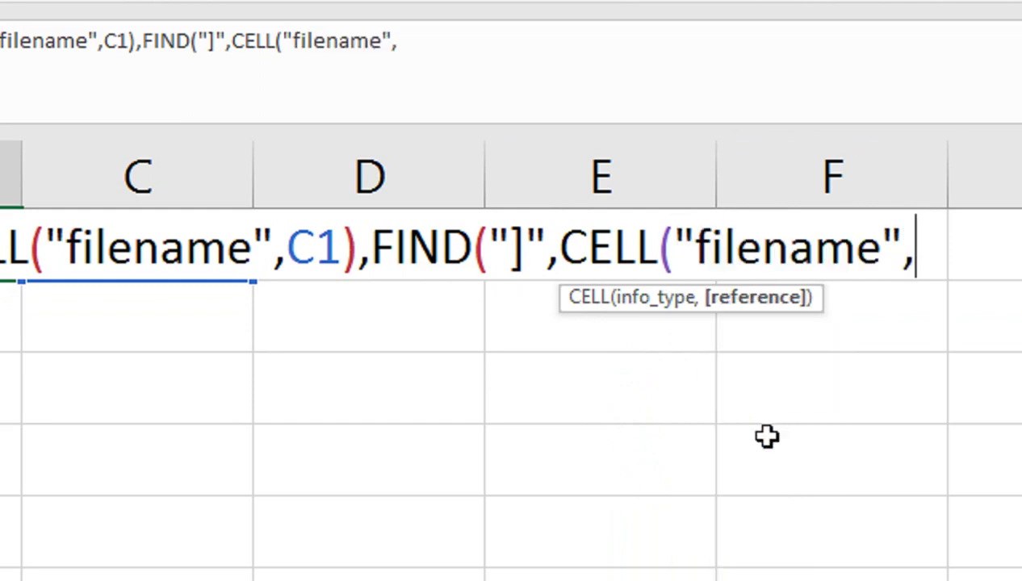
text(C1)
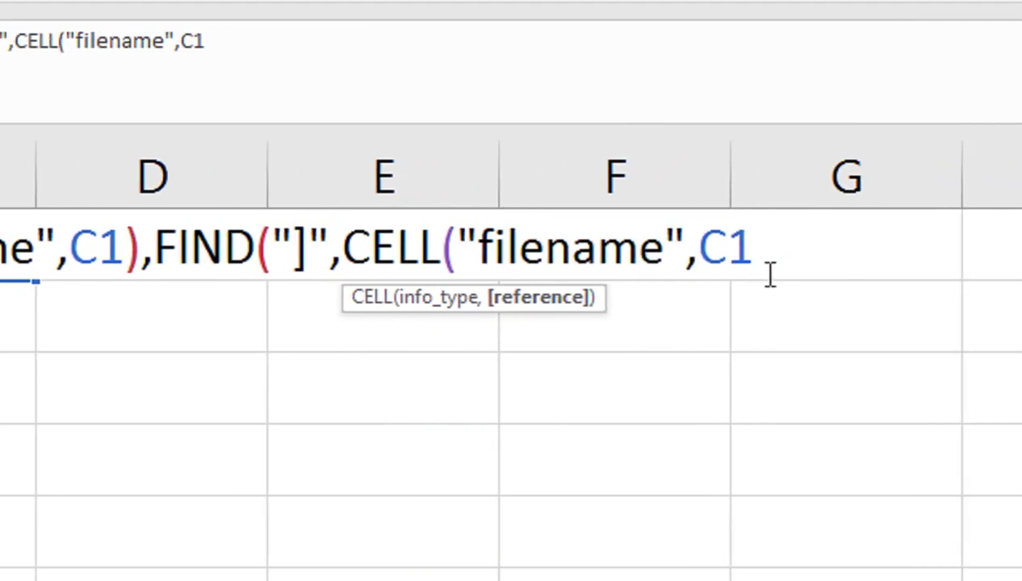
text())
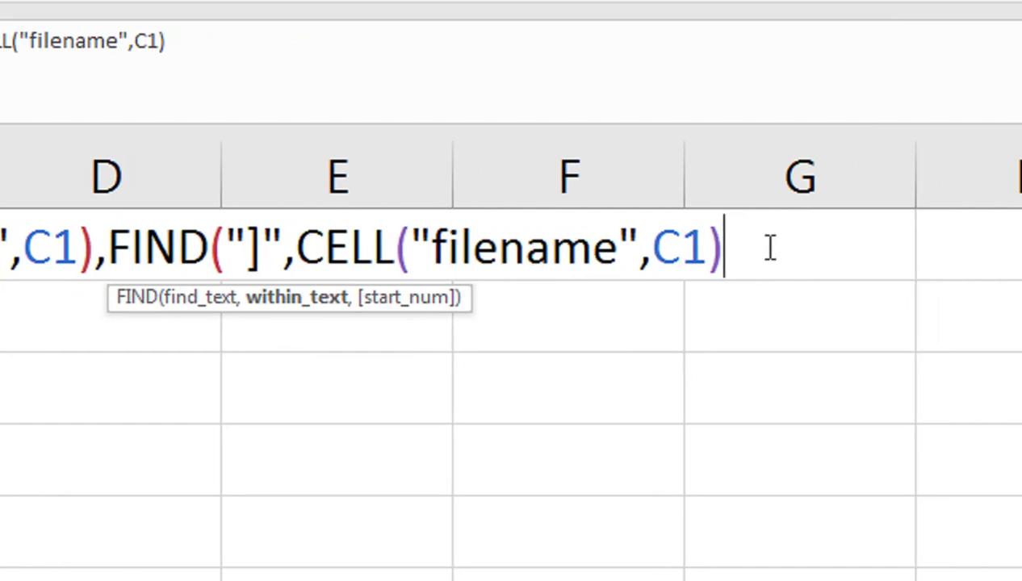
text())
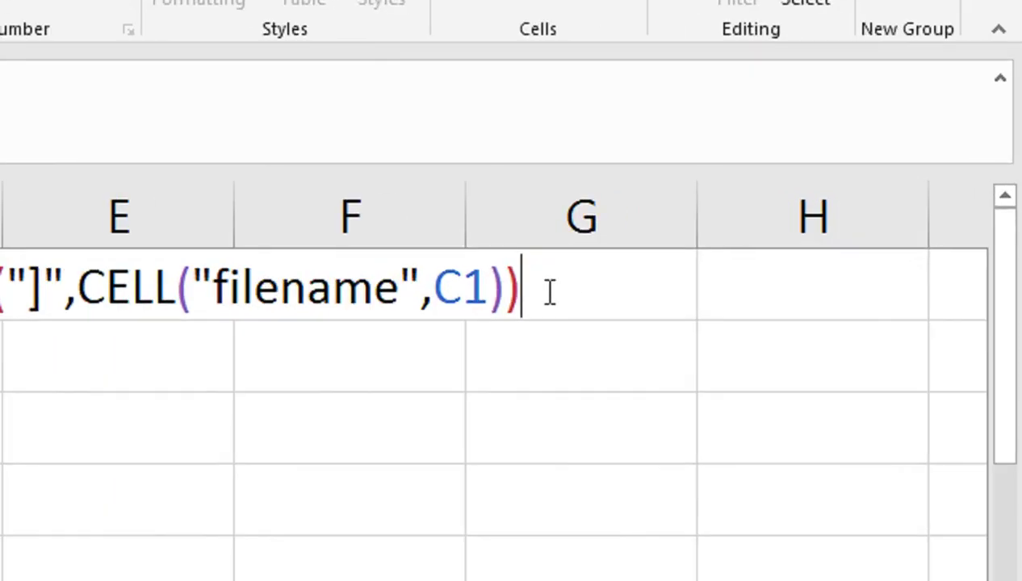
text(+1)
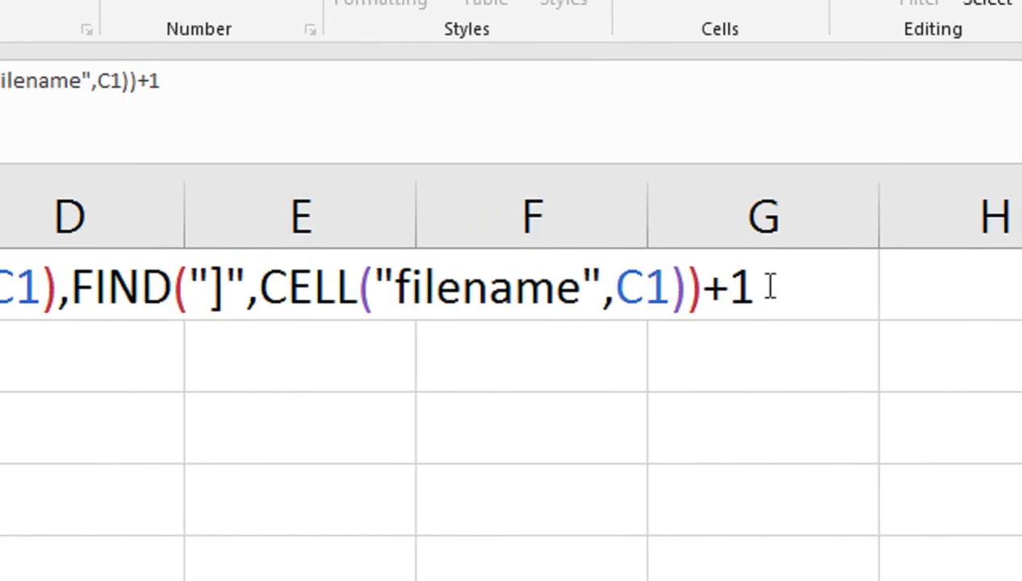
text(,)
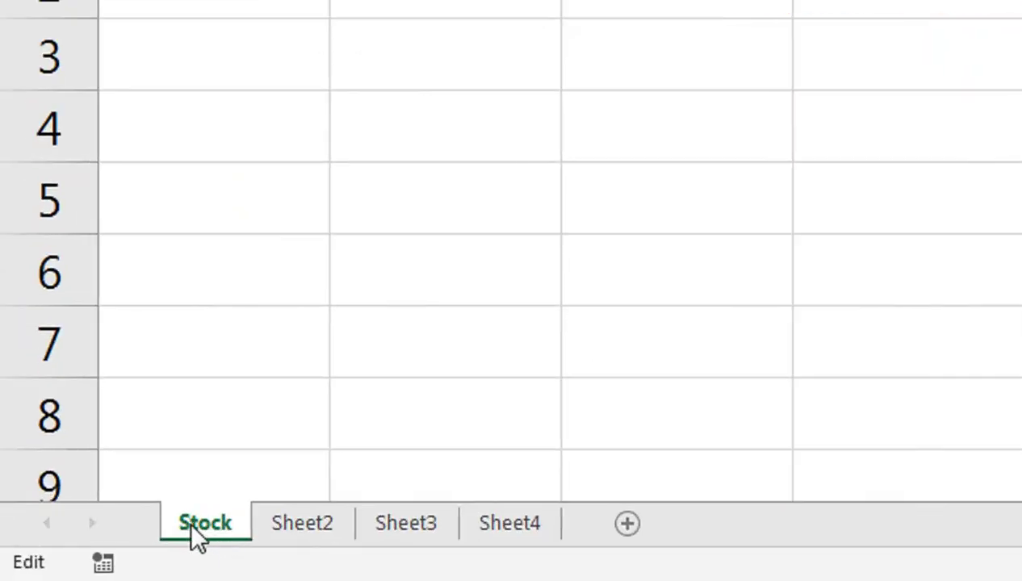
Finish B1's MID formula with a character count of 3 and commit it.
ctrl+click(283, 537)
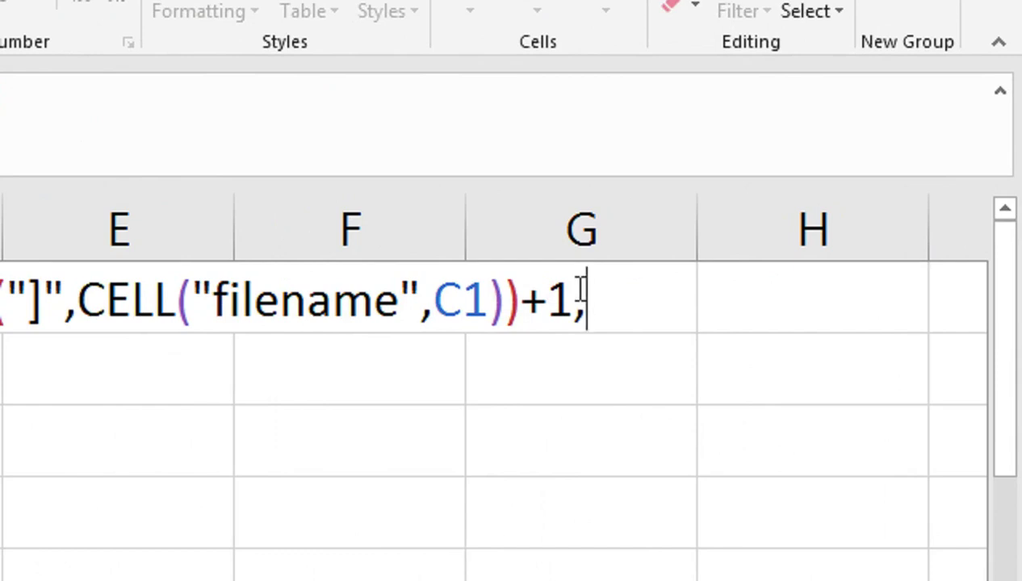
text(3)
key(BackSpace)
text(10)
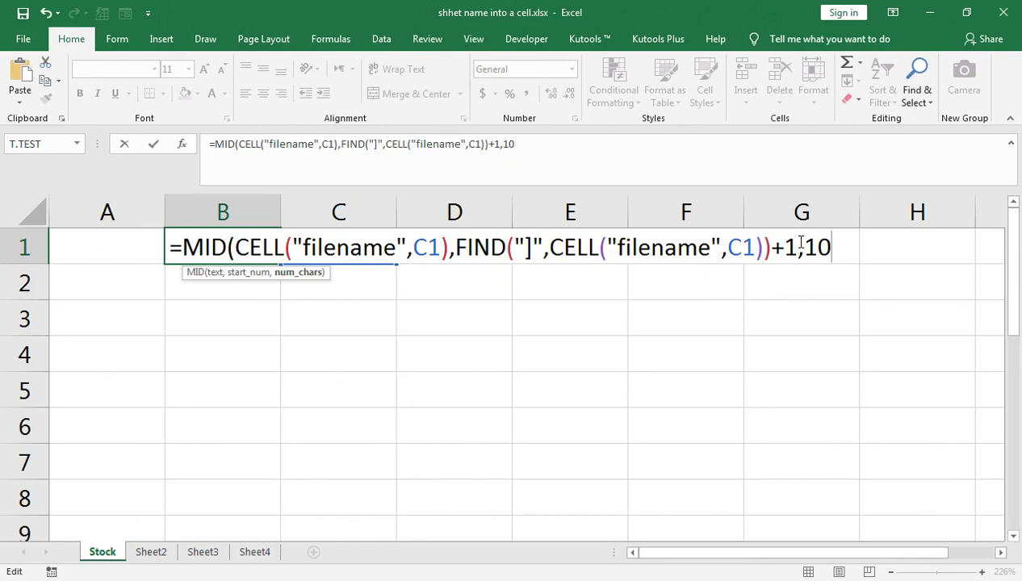
key(BackSpace)
key(BackSpace)
text(3))
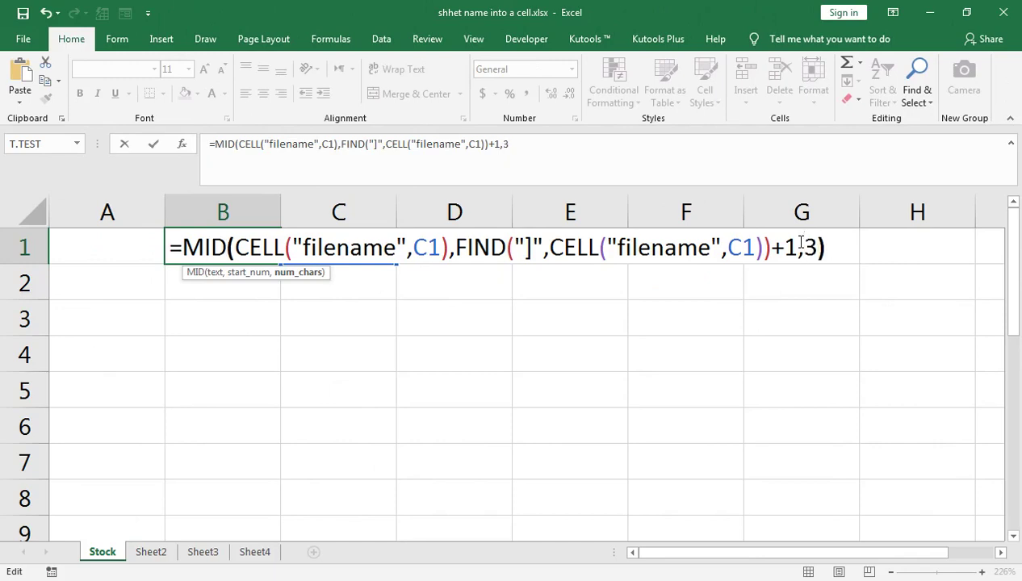
key(Return)
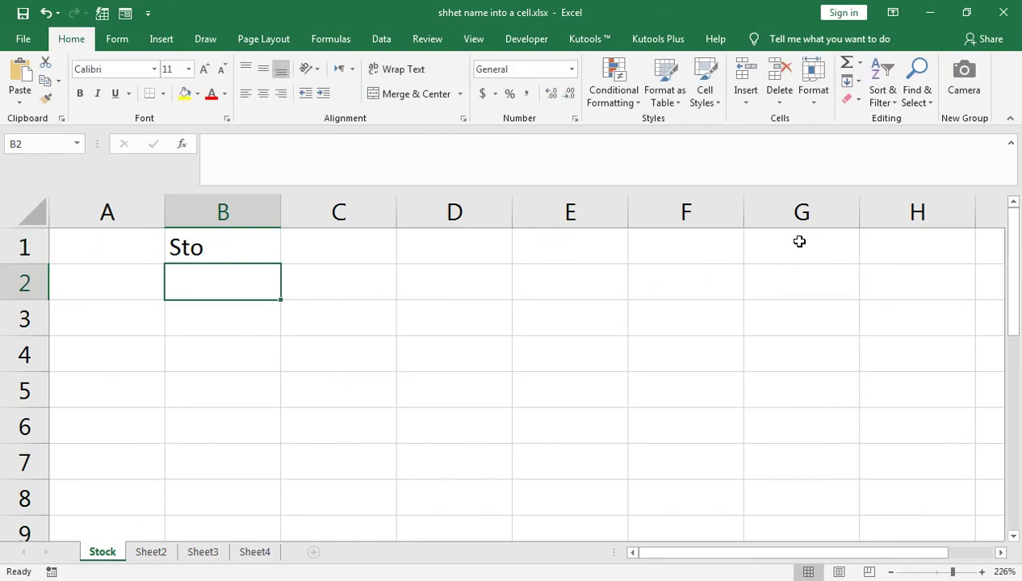
Change the MID character count from 3 to 15 so B1 shows Stock in full.
key(Up)
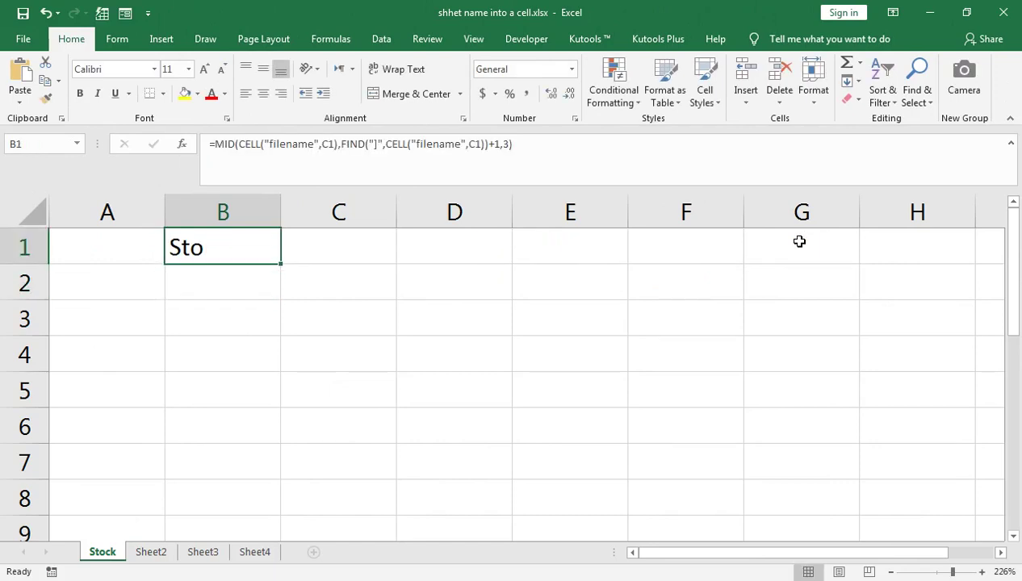
double_click(211, 255)
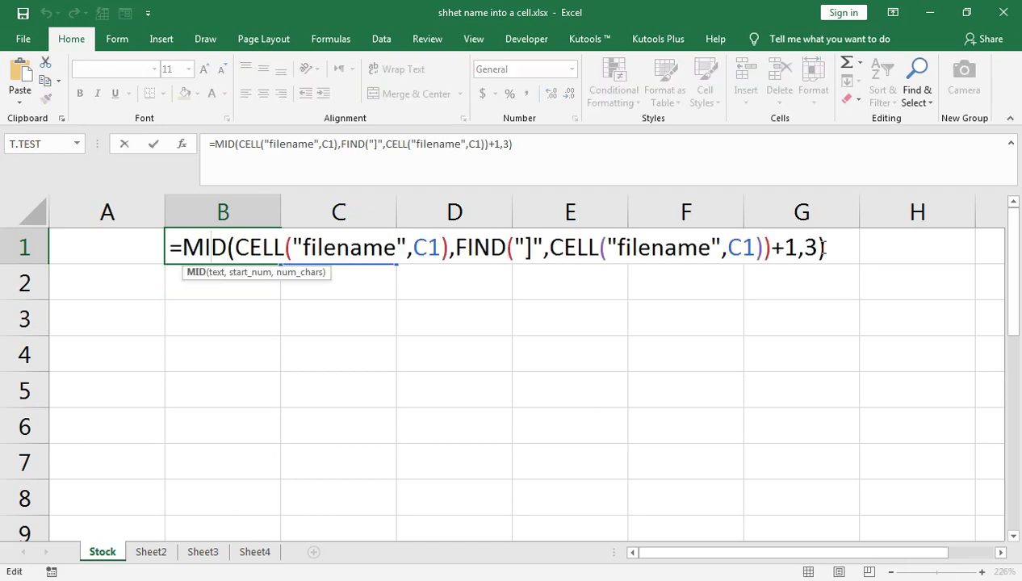
click(820, 247)
key(BackSpace)
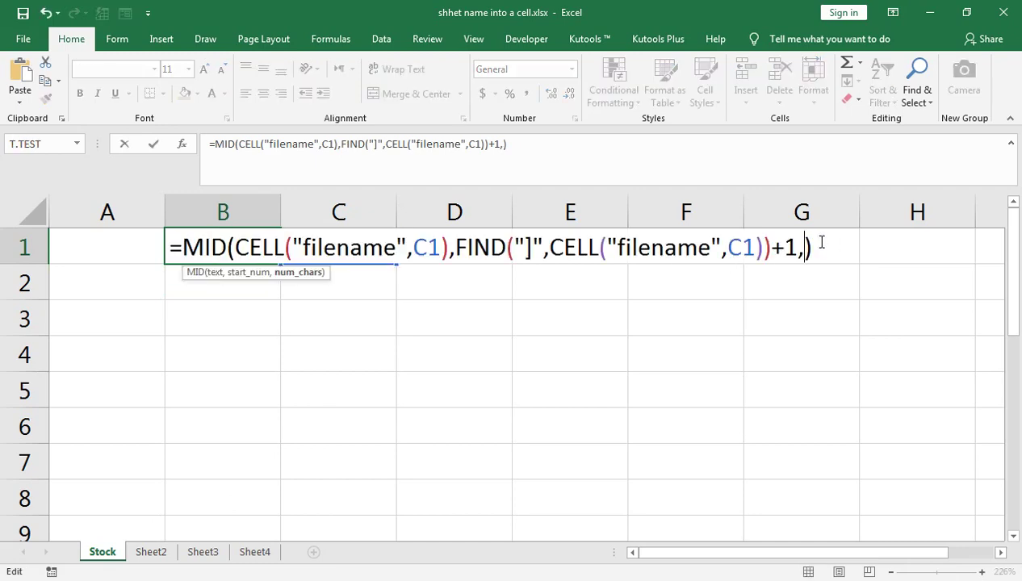
text(15)
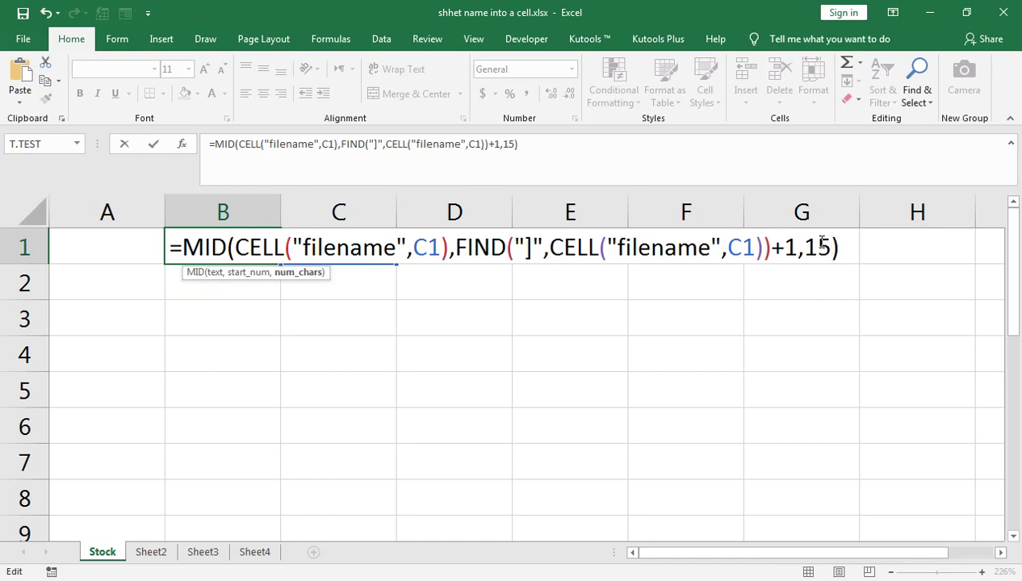
key(Return)
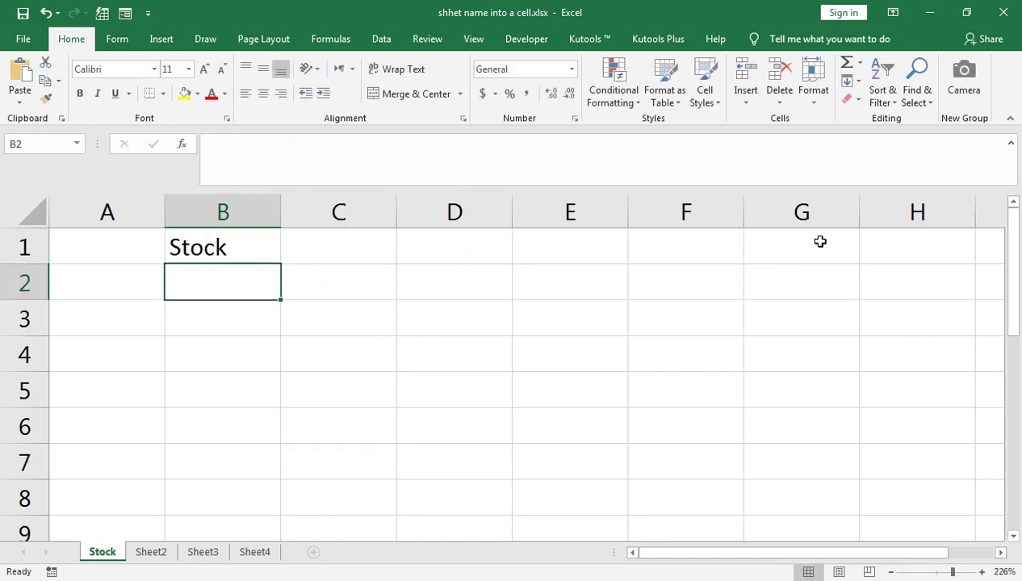
Start renaming the Stock sheet tab, ending the first attempt without changes.
key(Left)
key(Down)
key(Down)
key(Down)
key(Down)
key(Down)
key(Down)
key(Down)
key(Down)
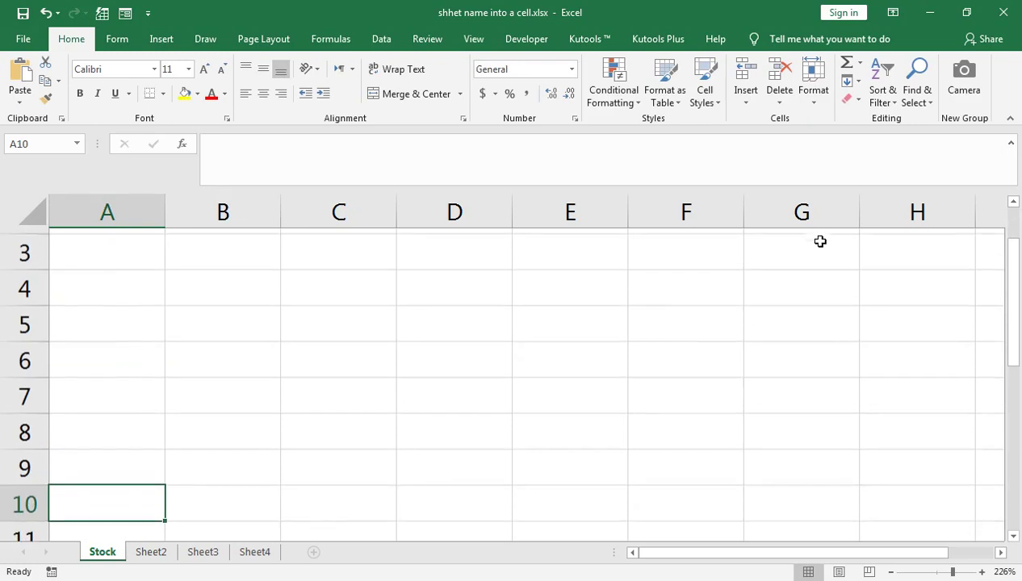
scroll(355, 428, up, 1)
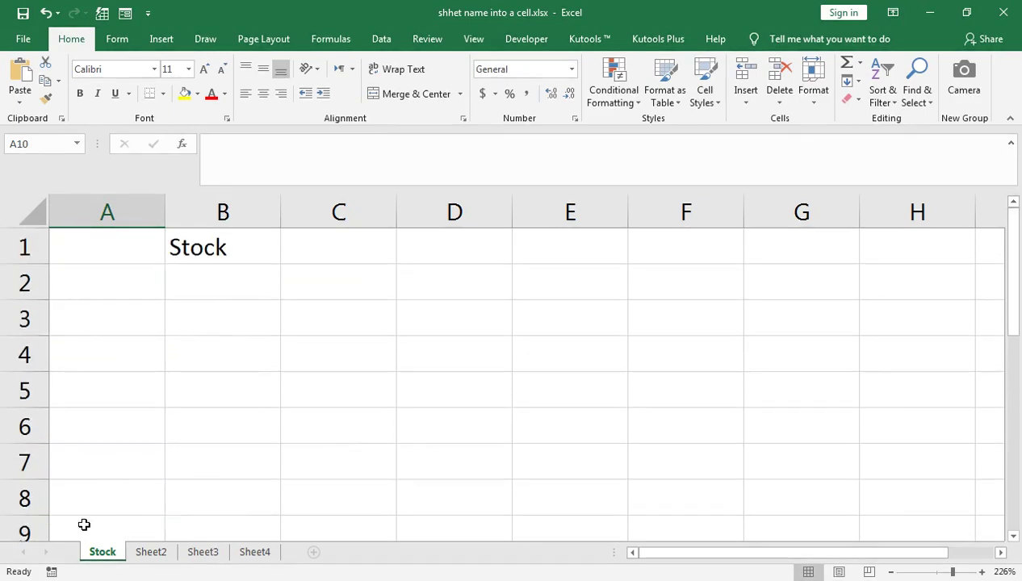
right_click(97, 551)
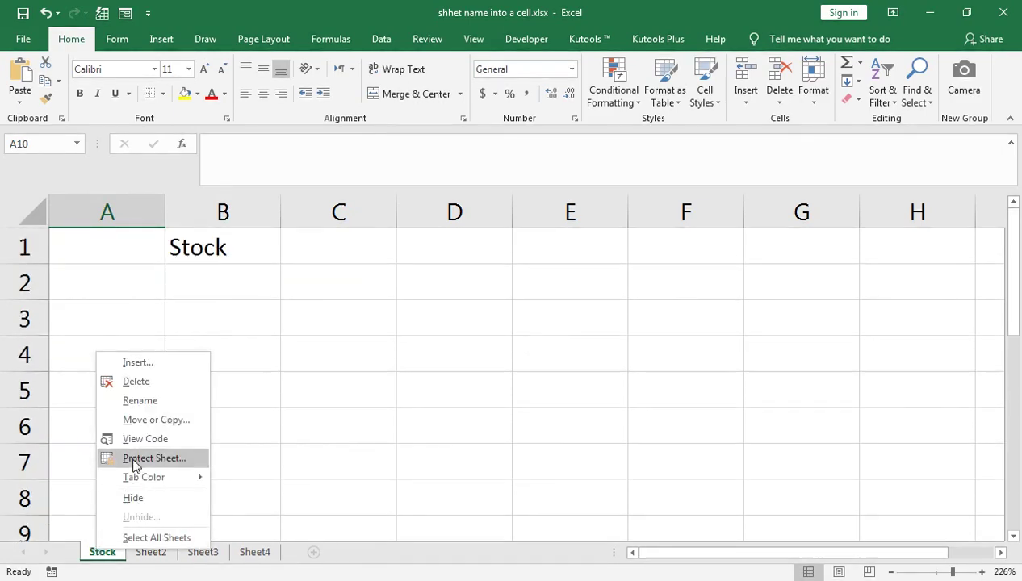
click(129, 401)
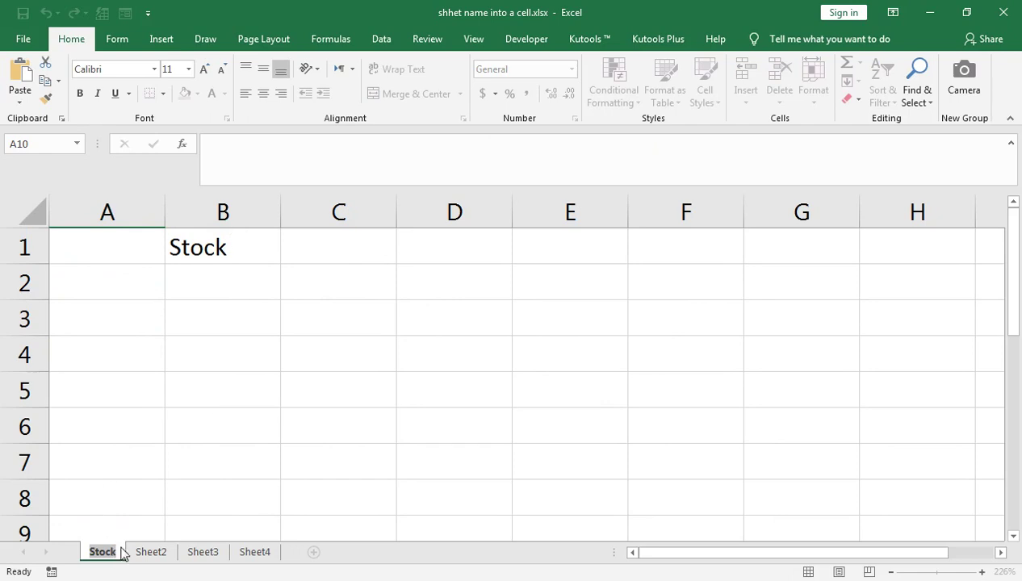
key(Return)
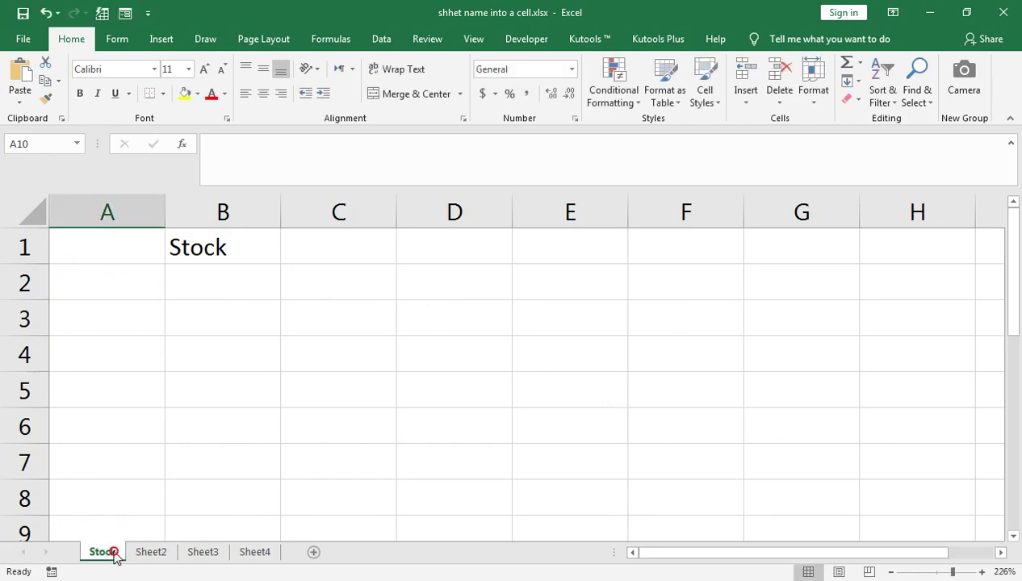
Rename the Stock sheet to 'Stock SHEET'.
right_click(116, 551)
click(148, 406)
key(Right)
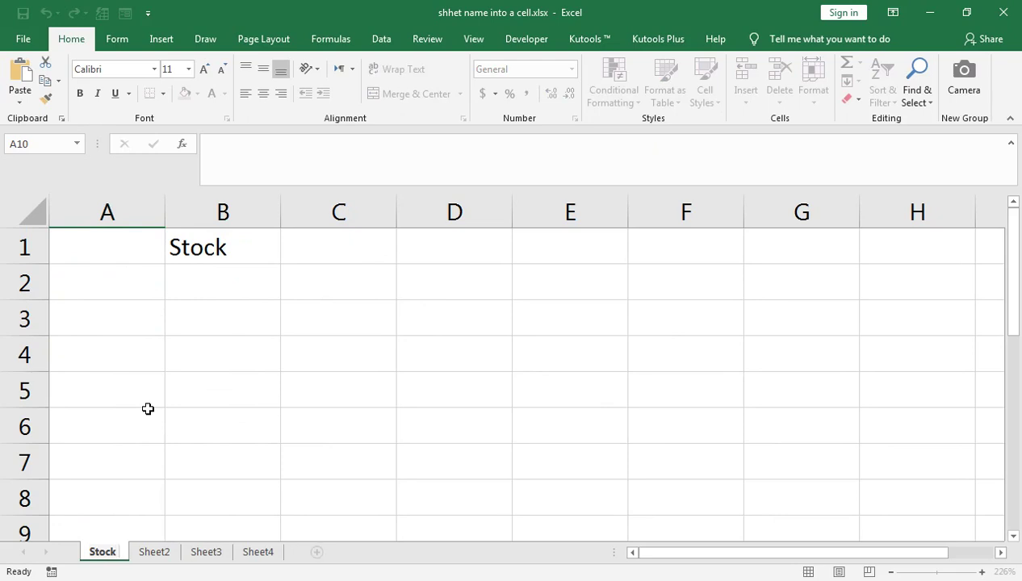
text(FILE)
key(BackSpace)
key(BackSpace)
key(BackSpace)
key(BackSpace)
text(SHEET)
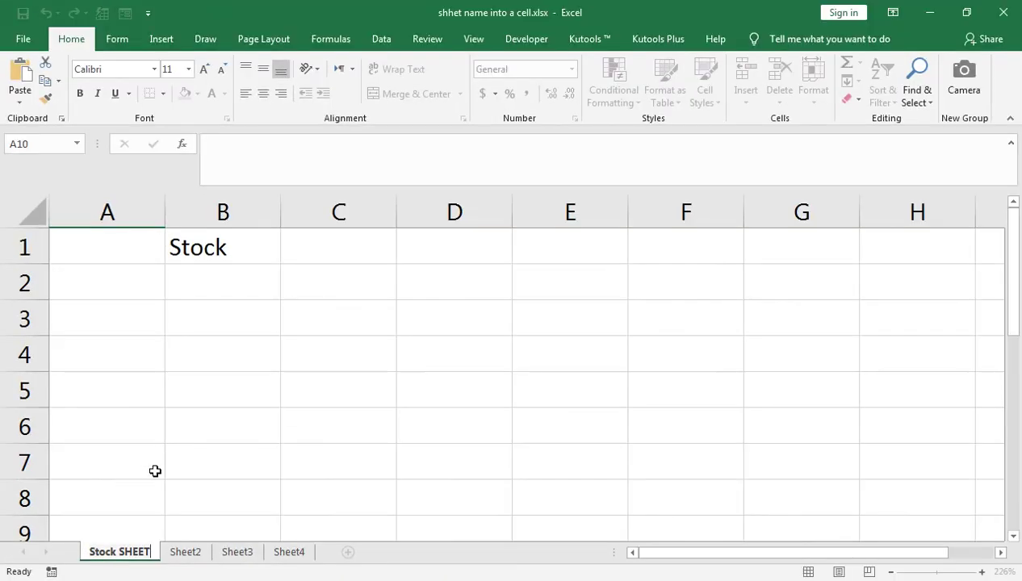
click(186, 449)
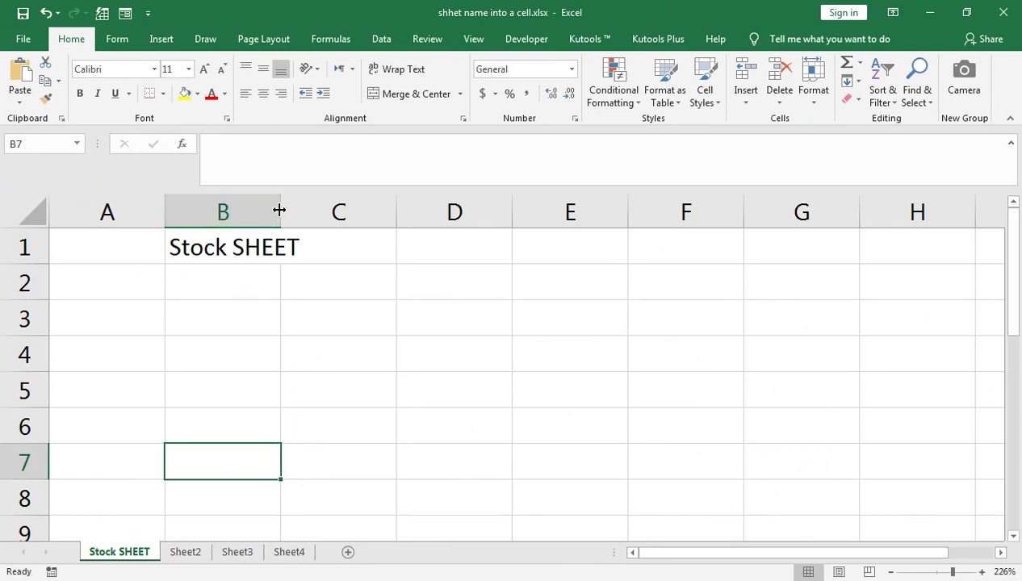
Widen column B, copy the B1 formula and paste it into B1 on Sheet2.
drag(281, 208, 310, 208)
key(Up)
key(Up)
key(Up)
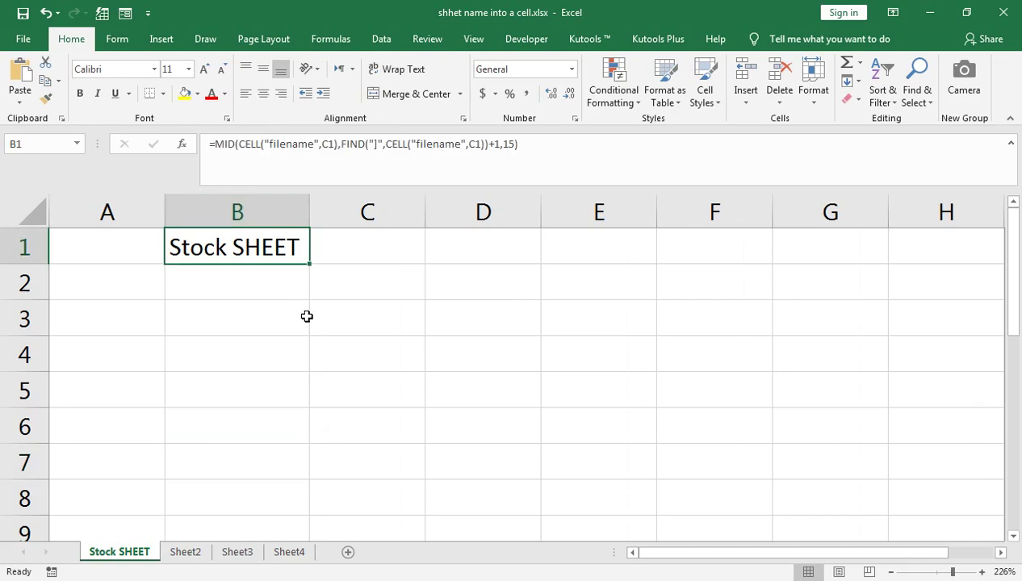
key(ctrl+c)
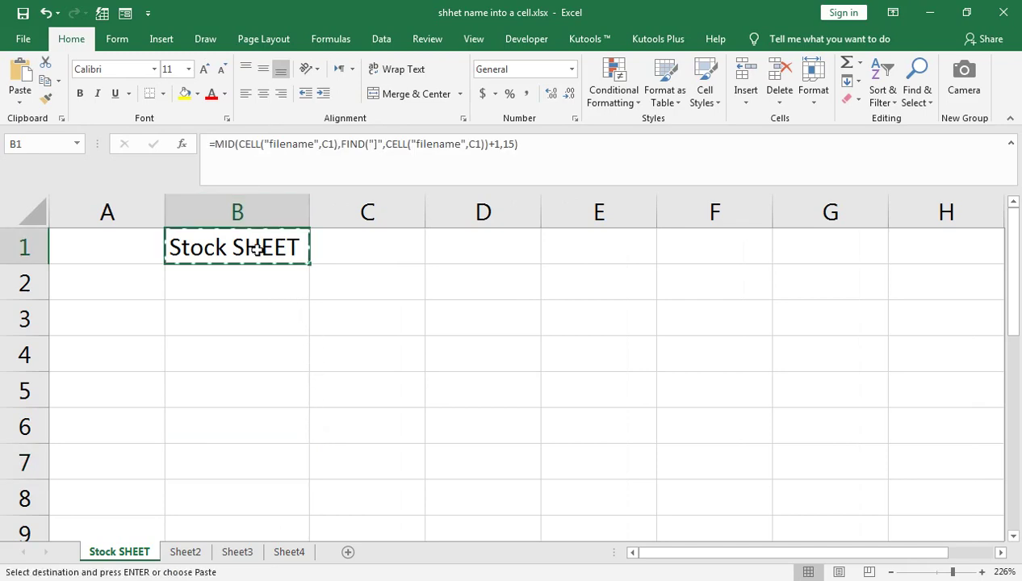
click(185, 554)
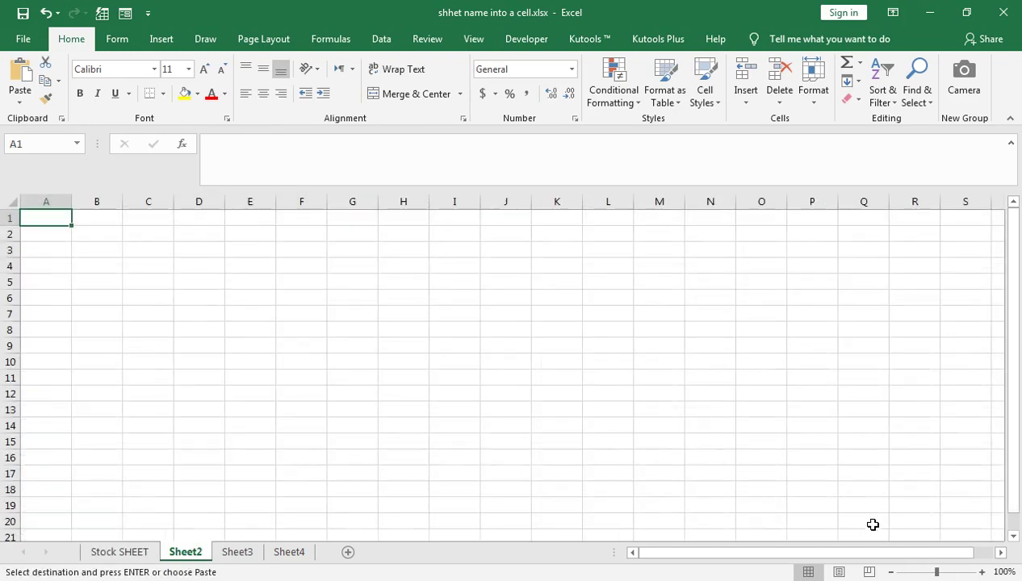
drag(938, 572, 953, 571)
click(255, 238)
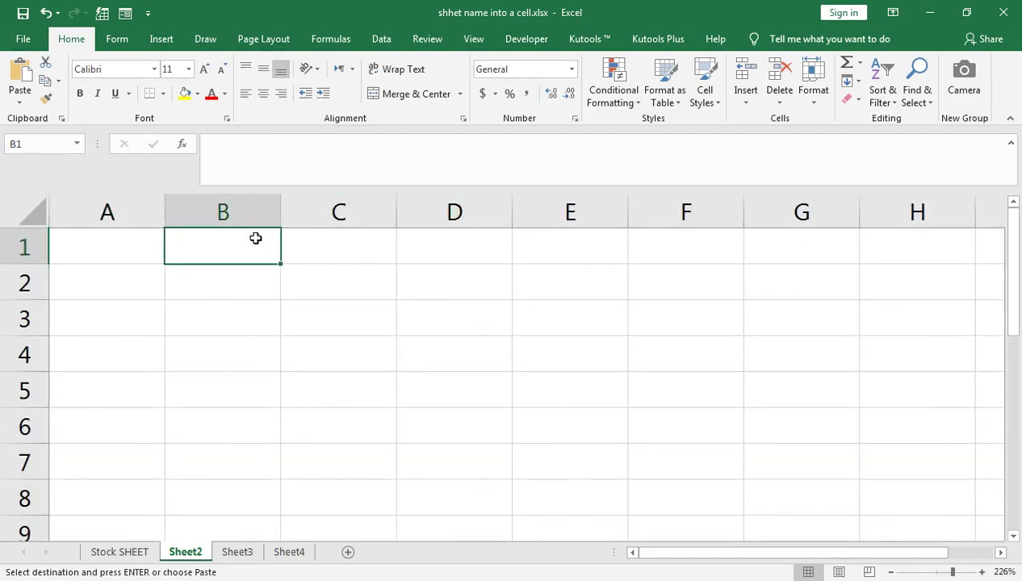
key(ctrl+v)
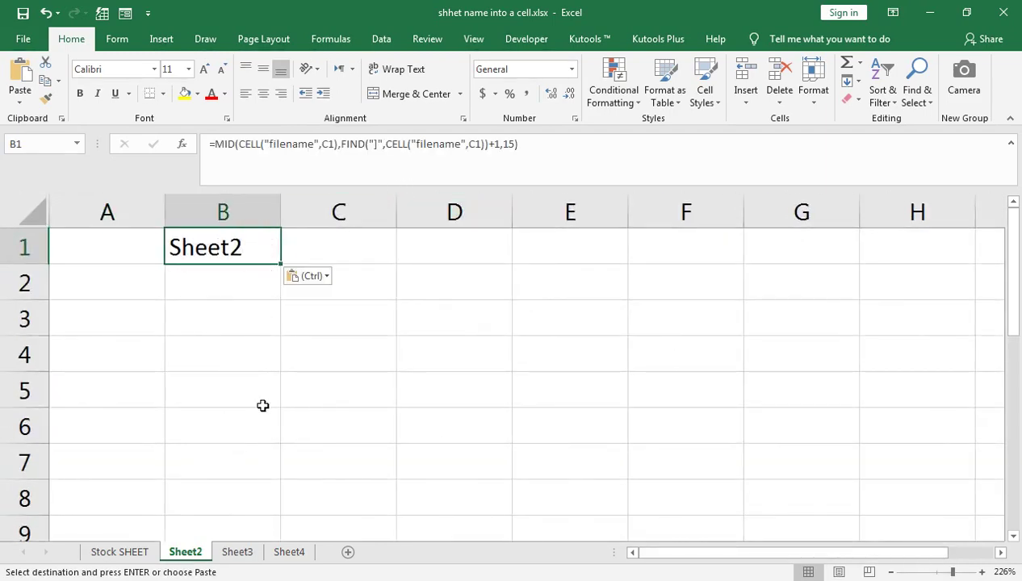
Paste the sheet-name formula into A1 on Sheet3 and Sheet4, then return to Stock SHEET.
click(225, 552)
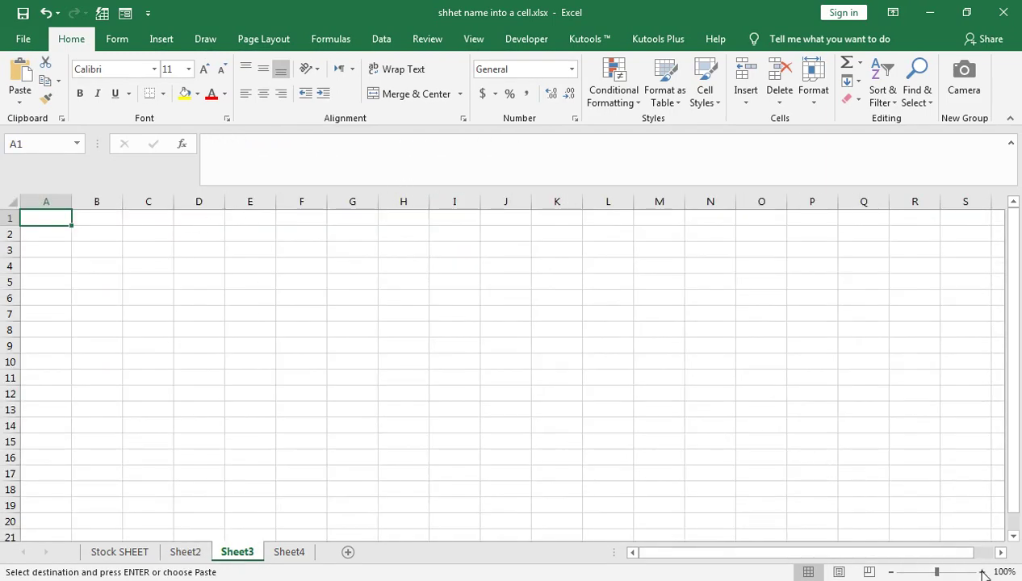
key(ctrl+v)
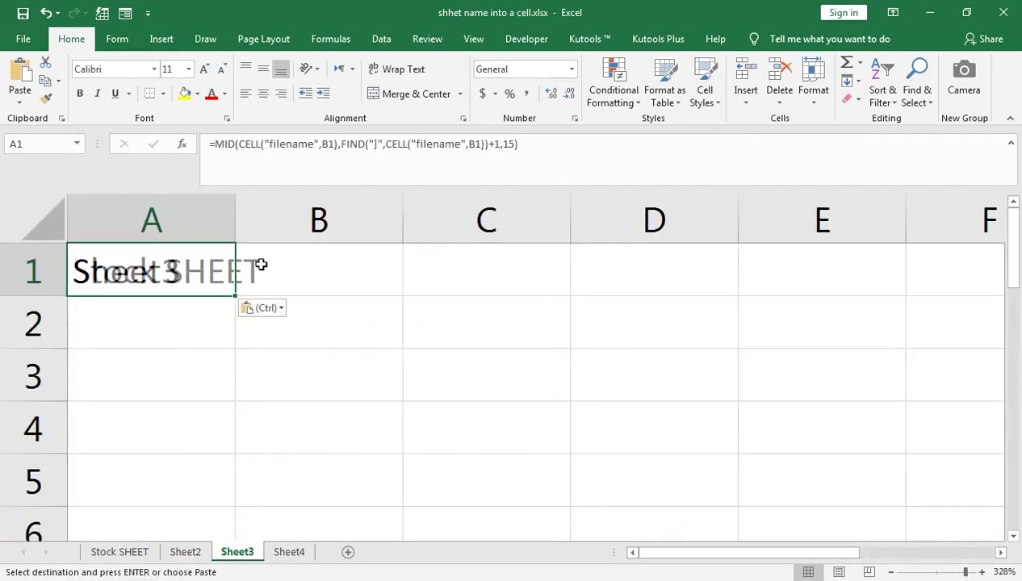
click(271, 549)
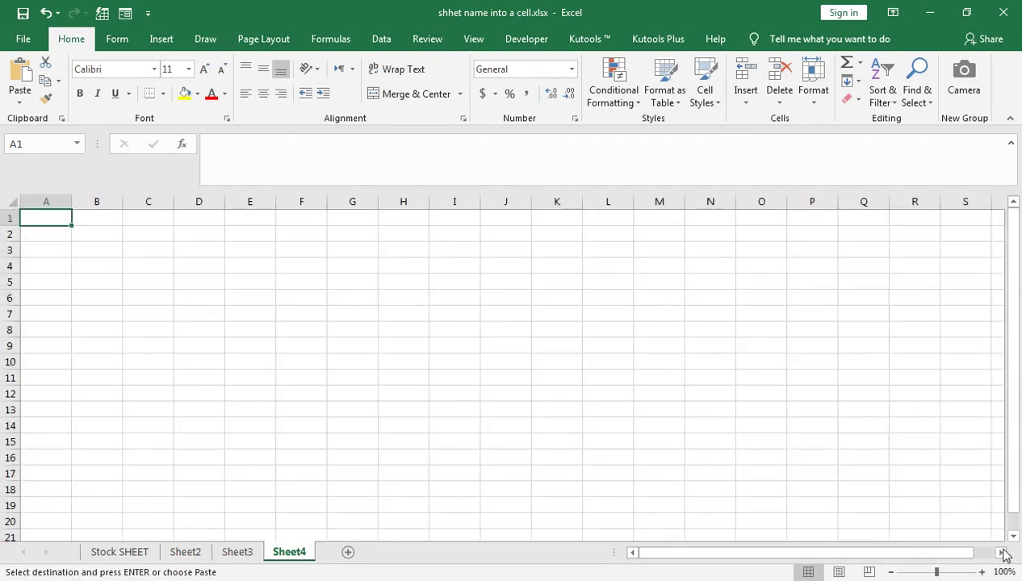
click(976, 571)
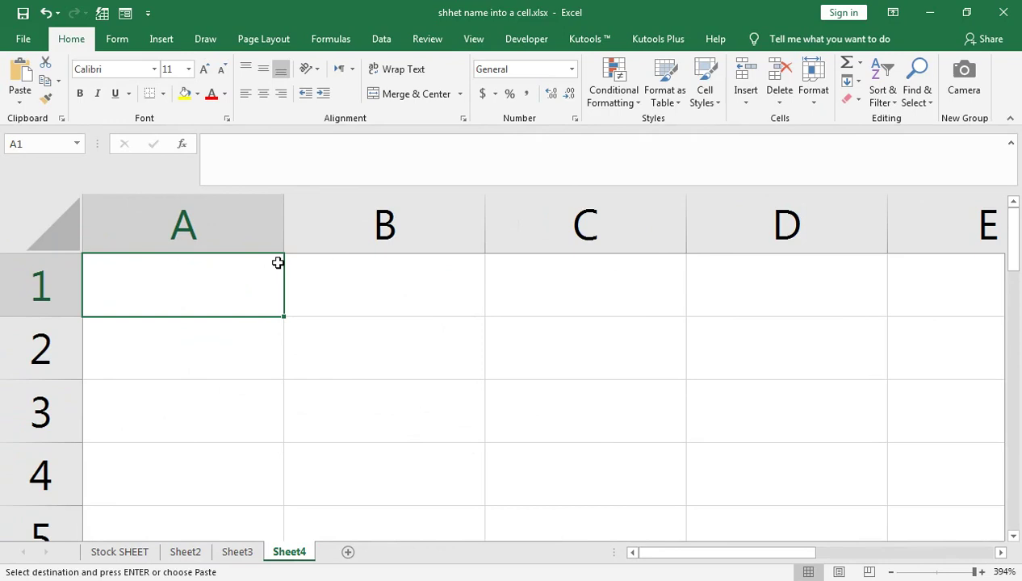
key(ctrl+v)
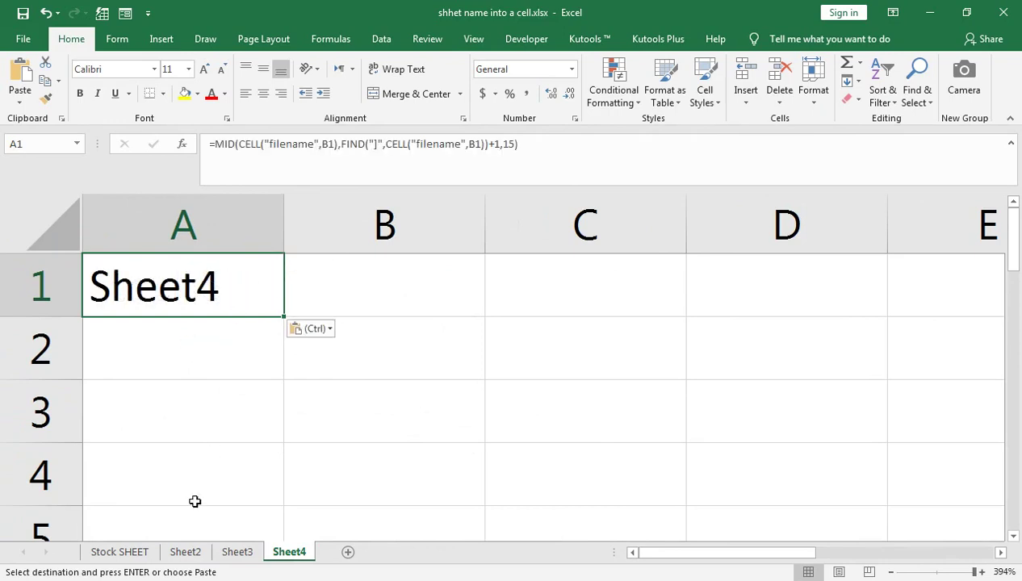
key(ctrl+Page_Up)
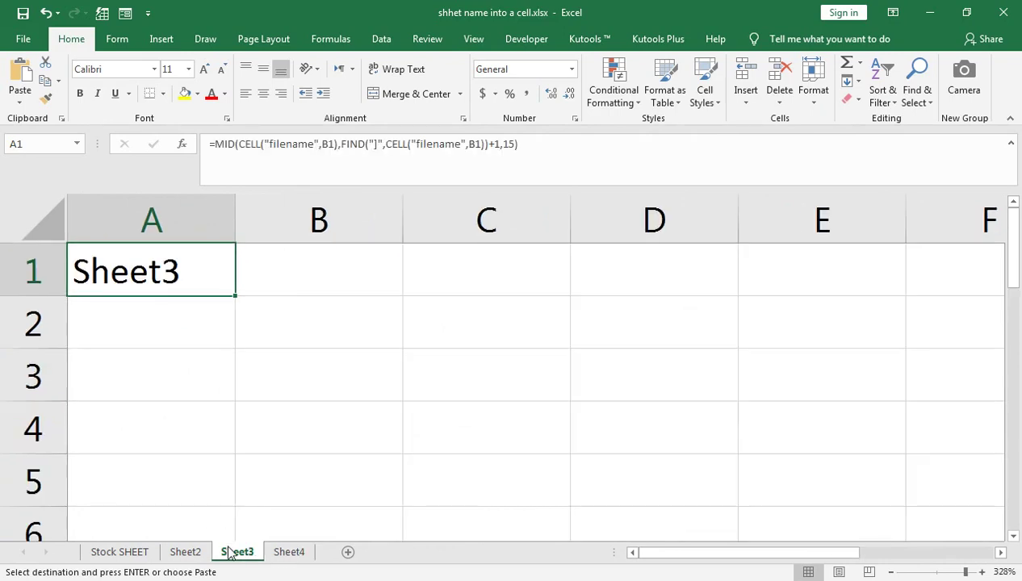
key(ctrl+Page_Up)
key(ctrl+Page_Up)
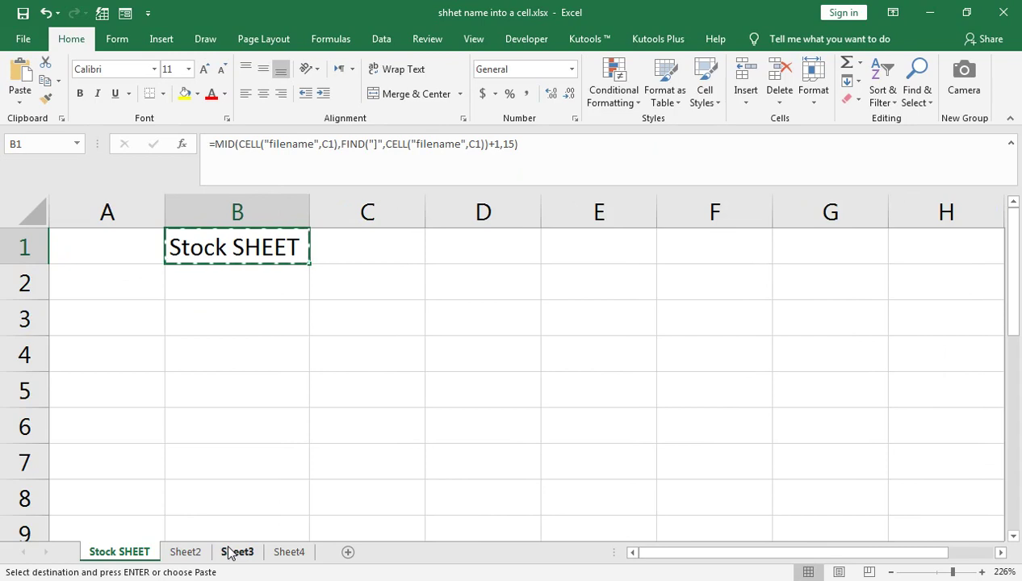
key(Right)
key(Left)
key(F2)
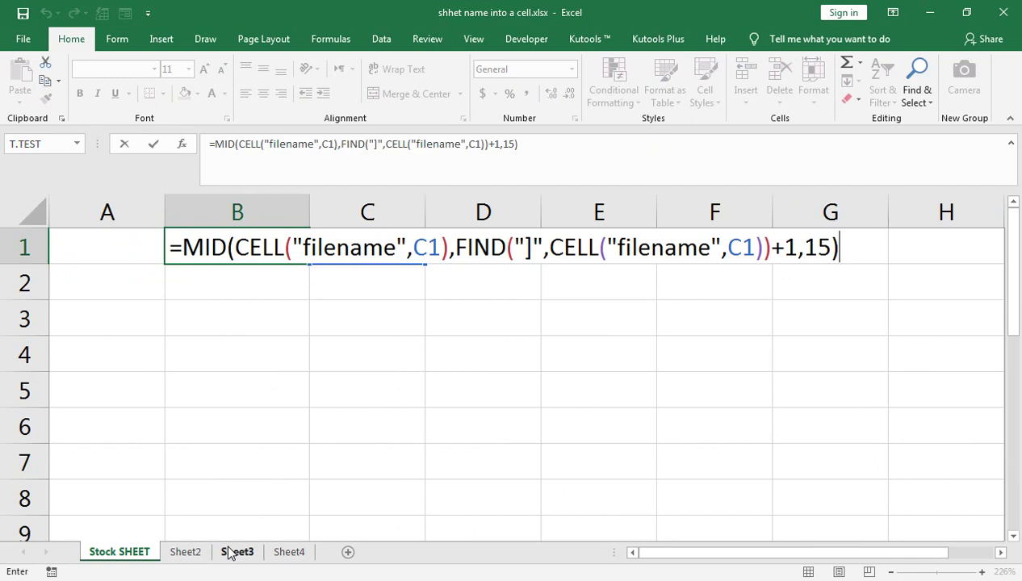
key(Return)
key(Up)
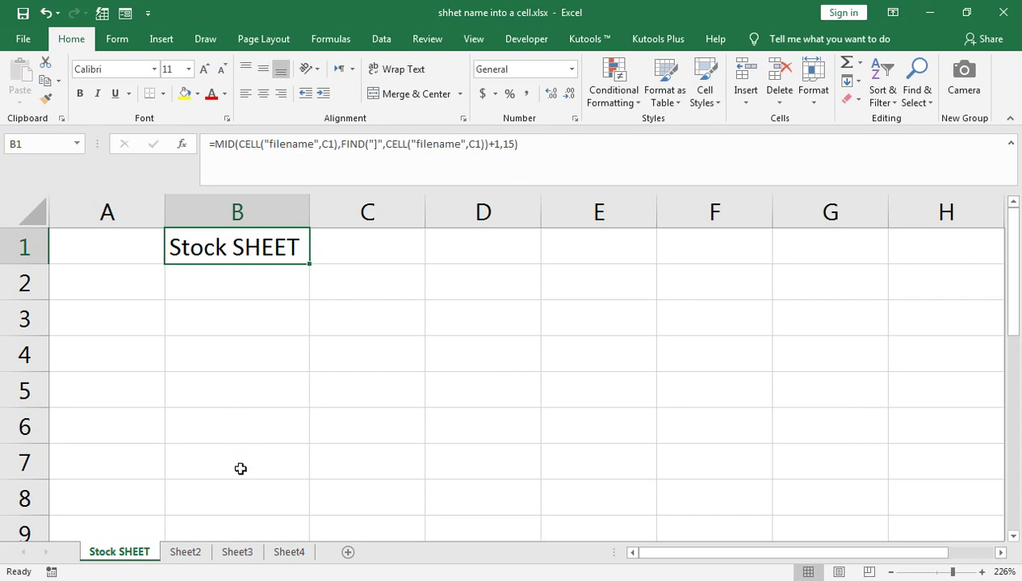
Bring the Chrome window with the YouTube channel's Videos page back to the front.
click(220, 580)
click(269, 525)
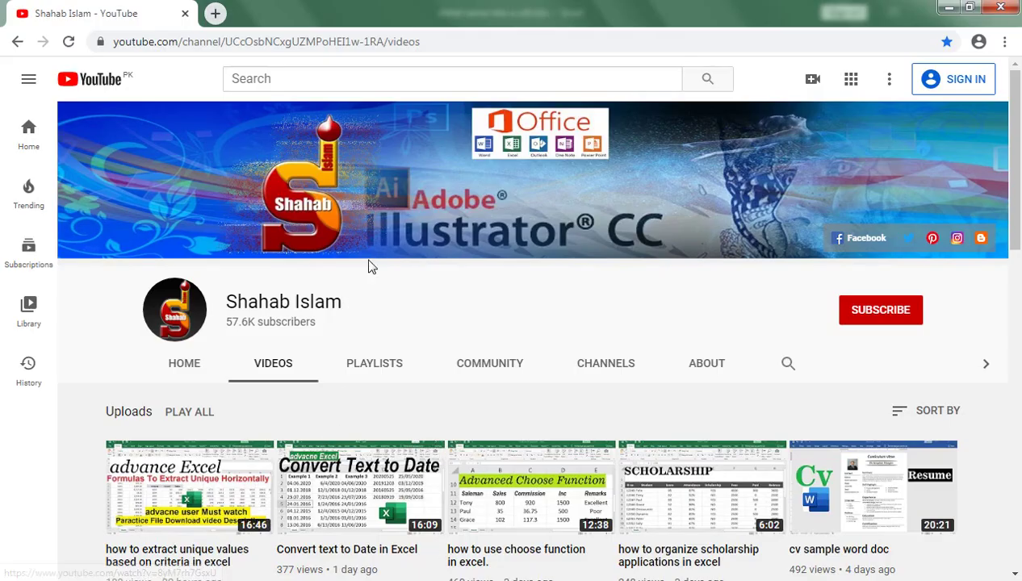